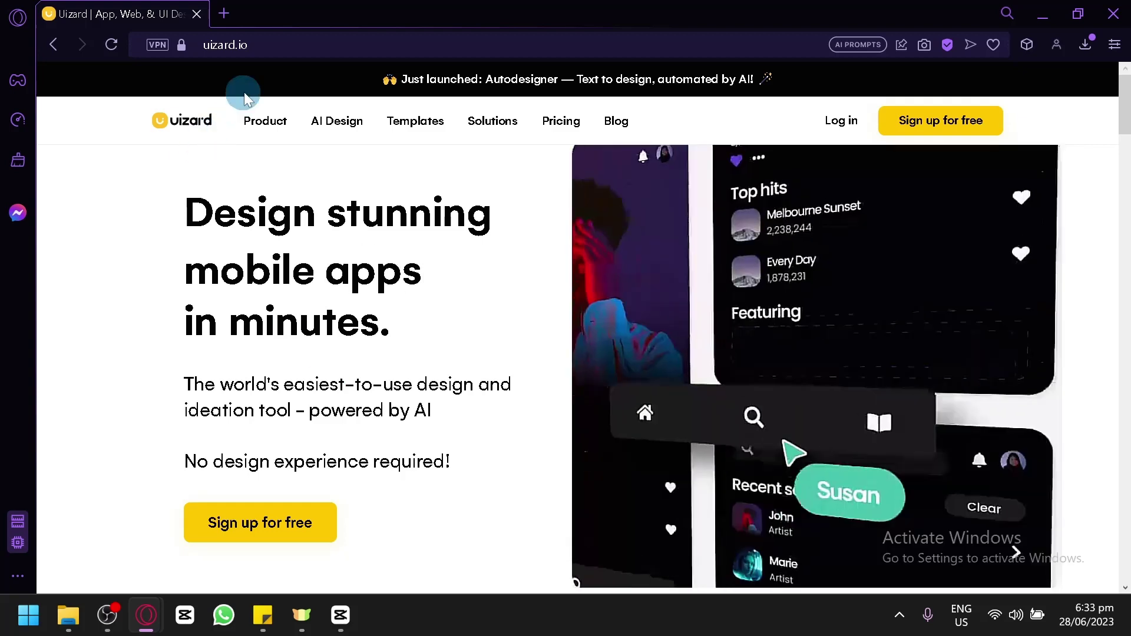
Look through the Uizard homepage's introduction and its feature sections.
scroll(425, 222, "down", 10)
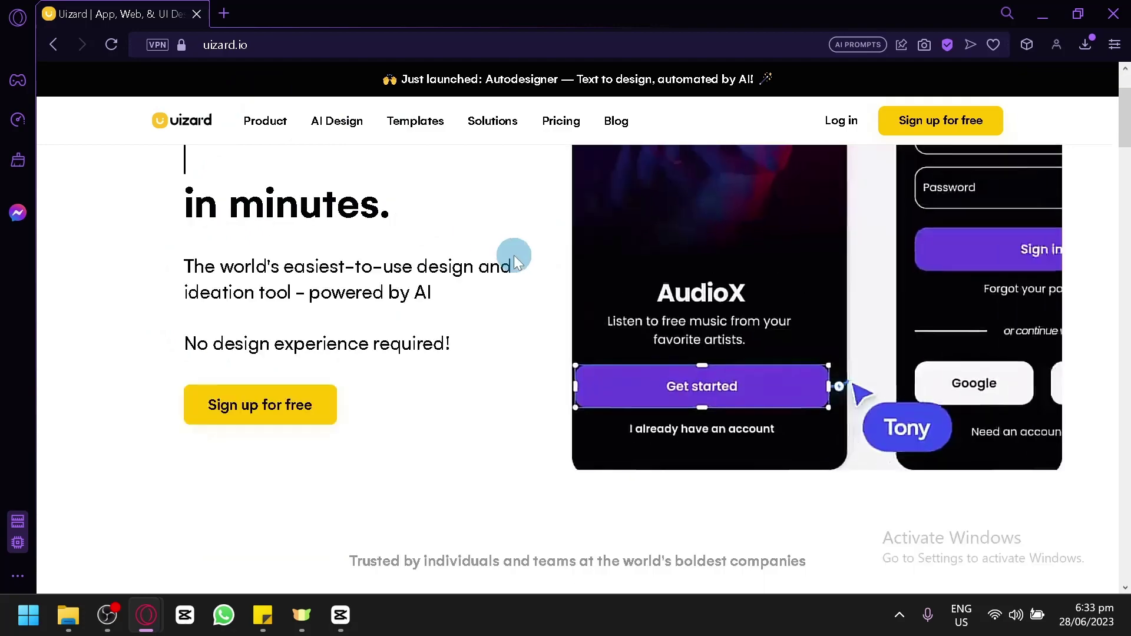
scroll(586, 302, "down", 6)
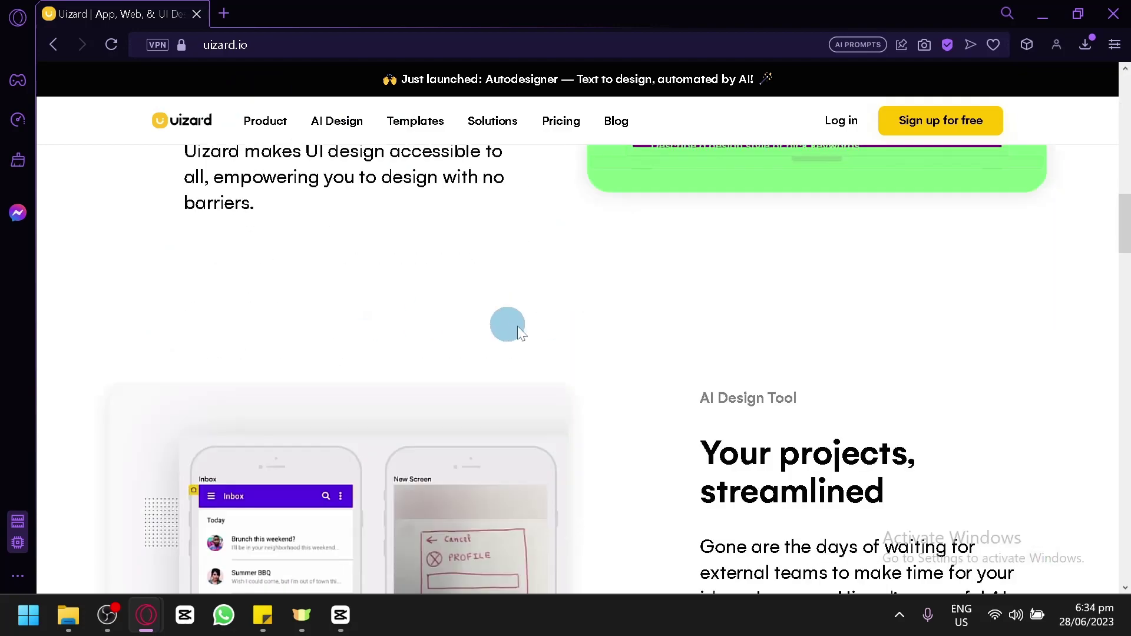
scroll(598, 337, "down", 6)
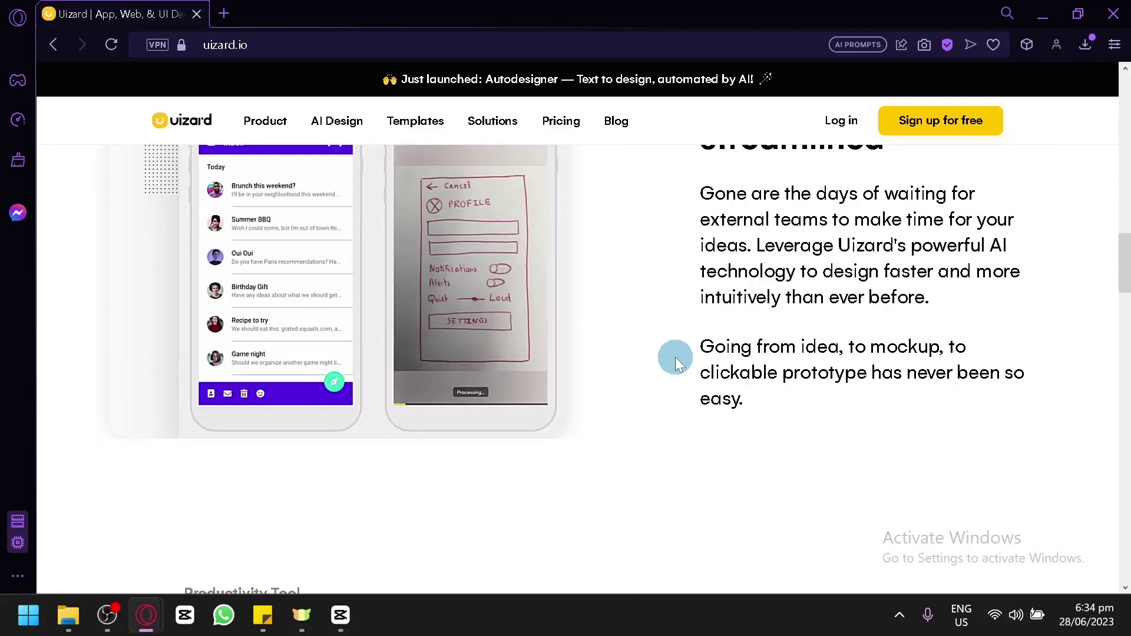
scroll(675, 357, "up", 20)
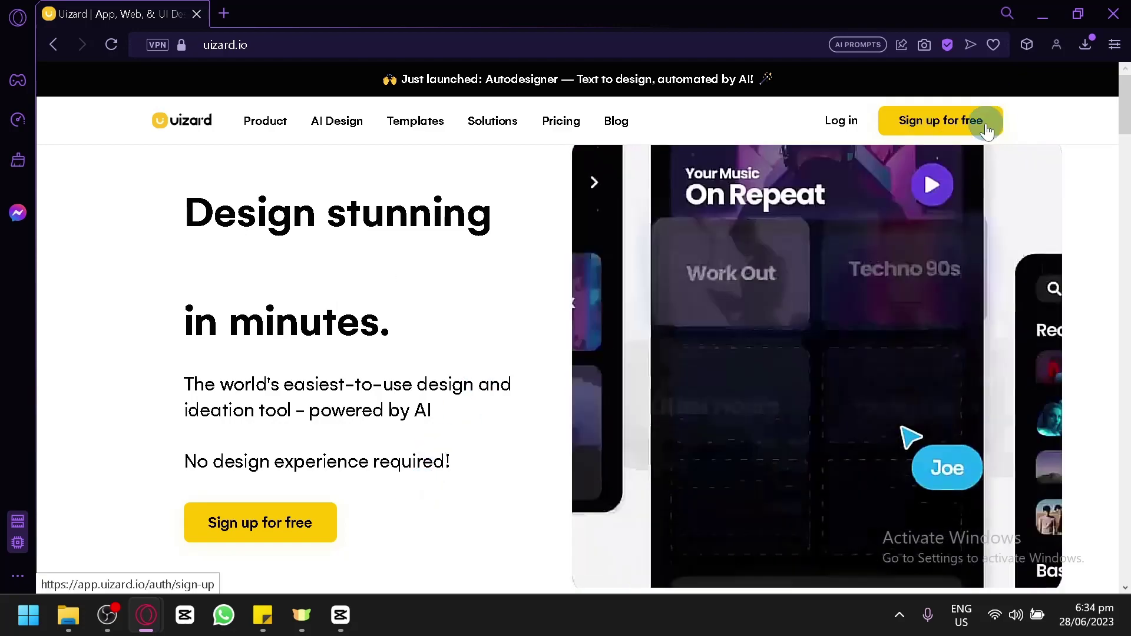
Open the free sign-up page and switch to logging in with an existing account.
left_click(987, 131)
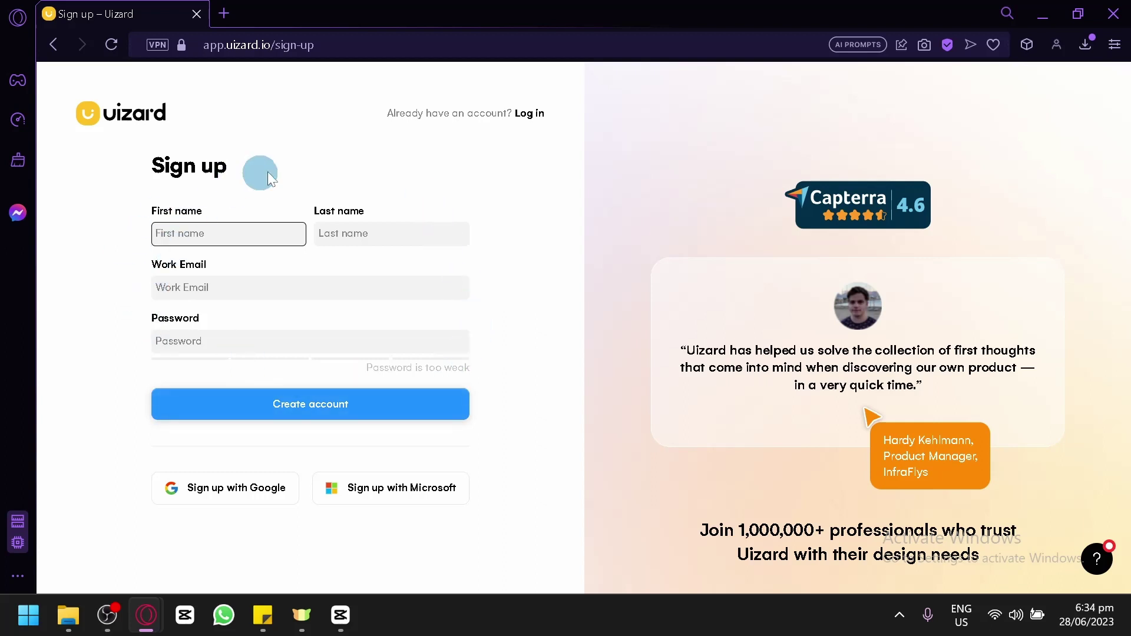
left_click(348, 416)
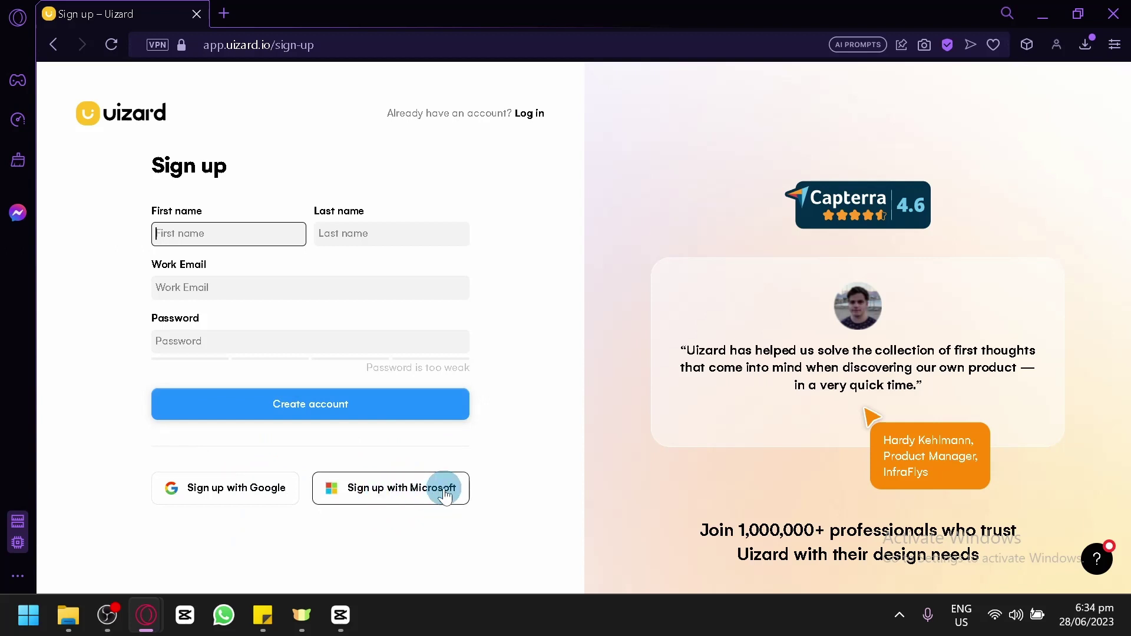
left_click(530, 114)
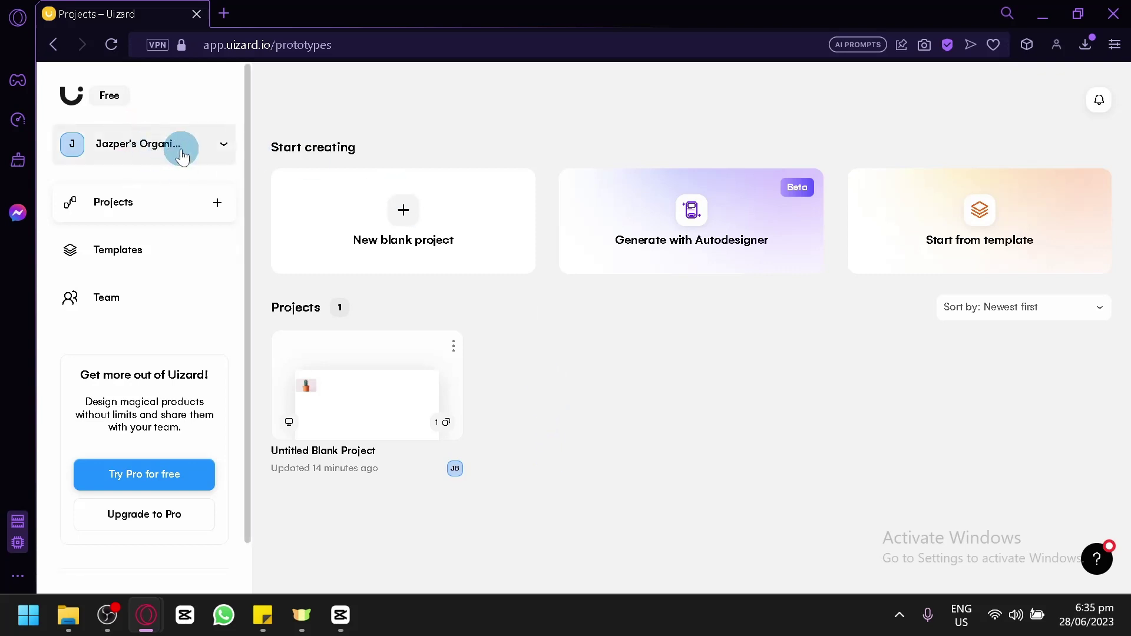
Check the options for switching or creating an organization and browse the full Uizard template library.
left_click(217, 155)
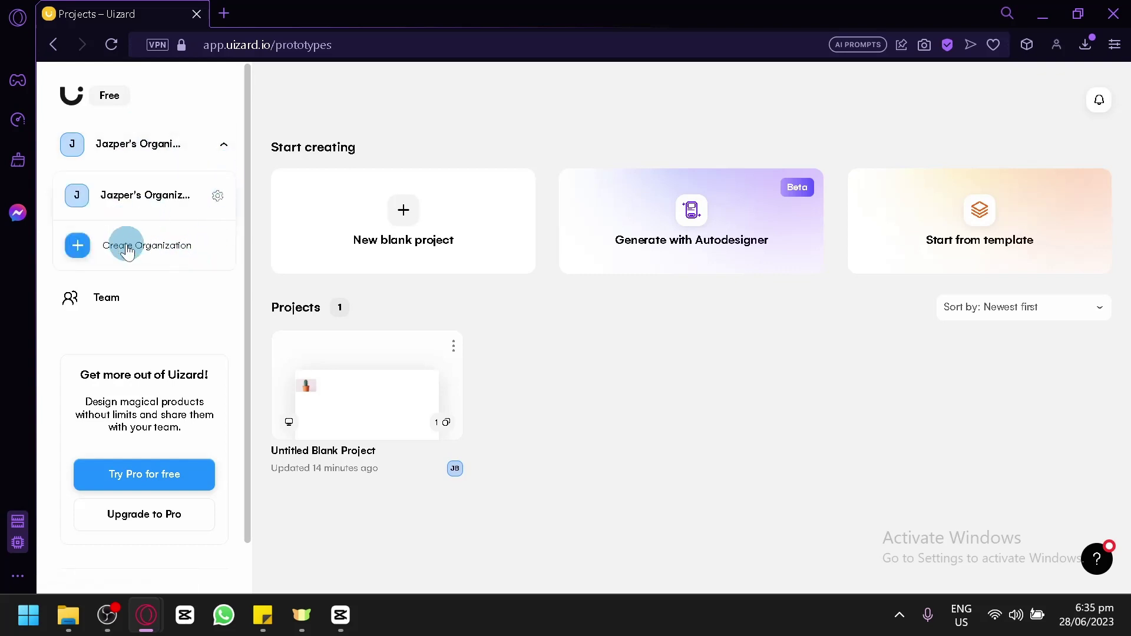
left_click(230, 151)
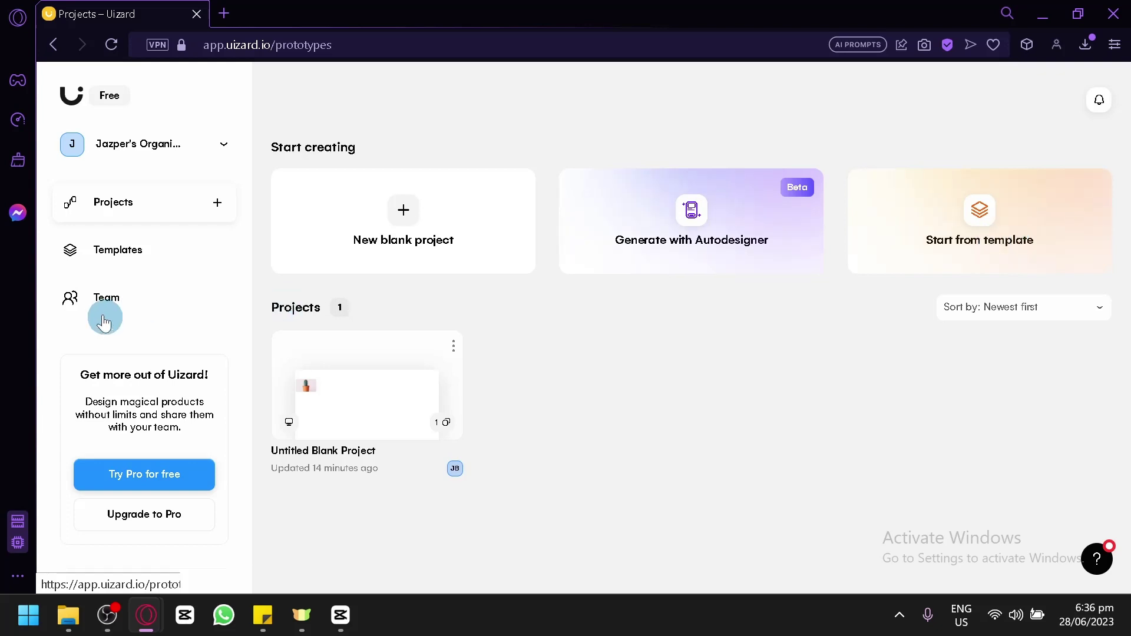
left_click(90, 253)
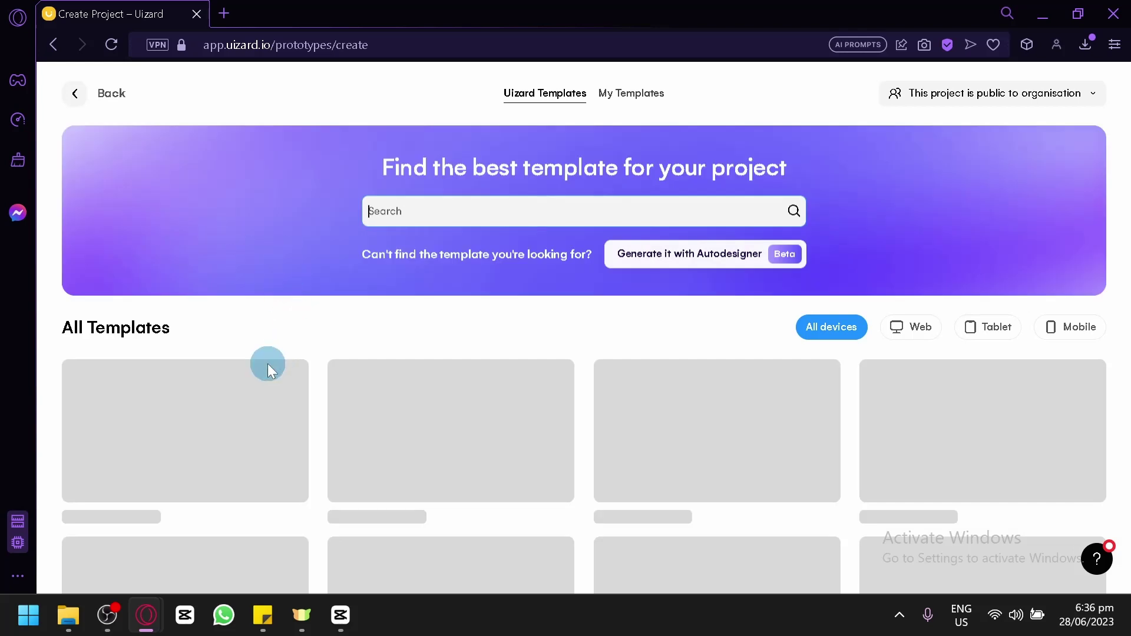
scroll(259, 347, "down", 2)
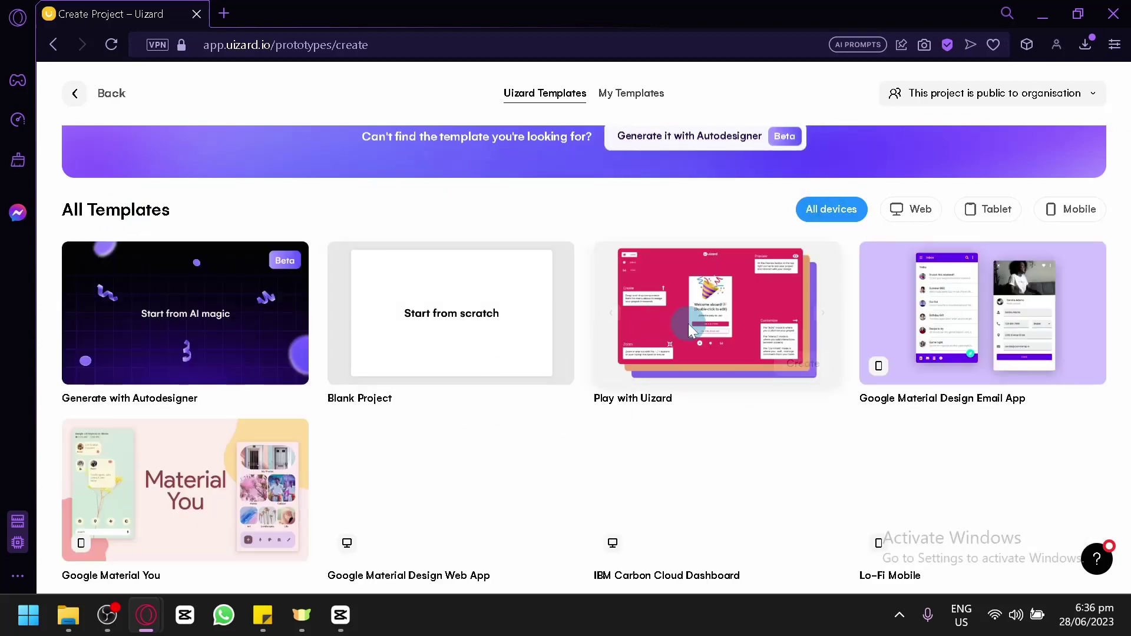
scroll(971, 328, "down", 6)
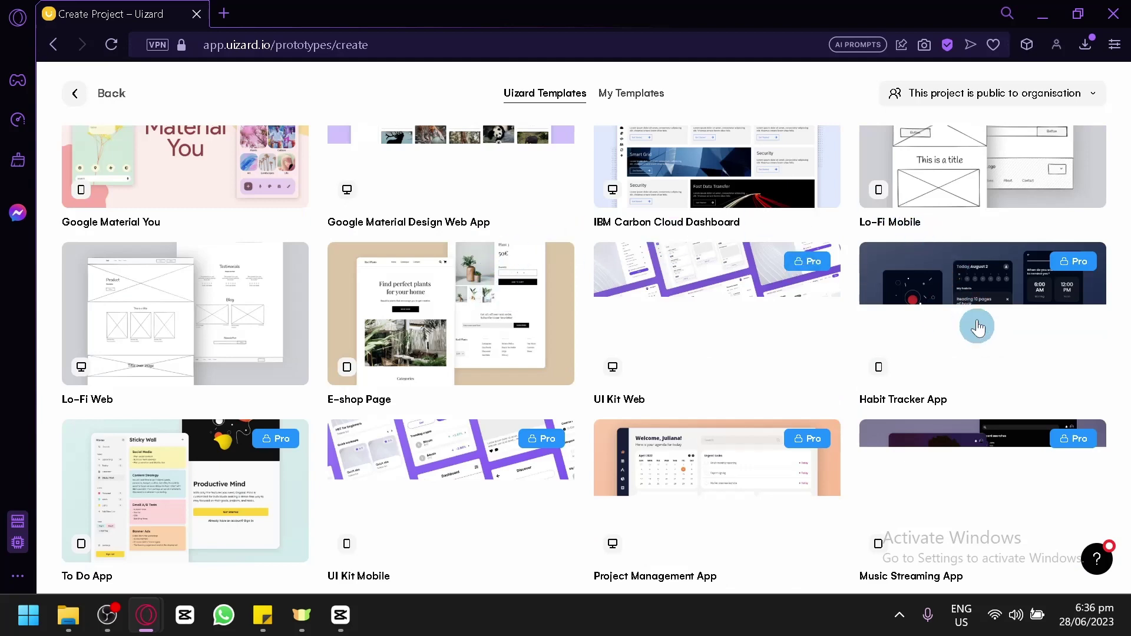
scroll(715, 325, "down", 8)
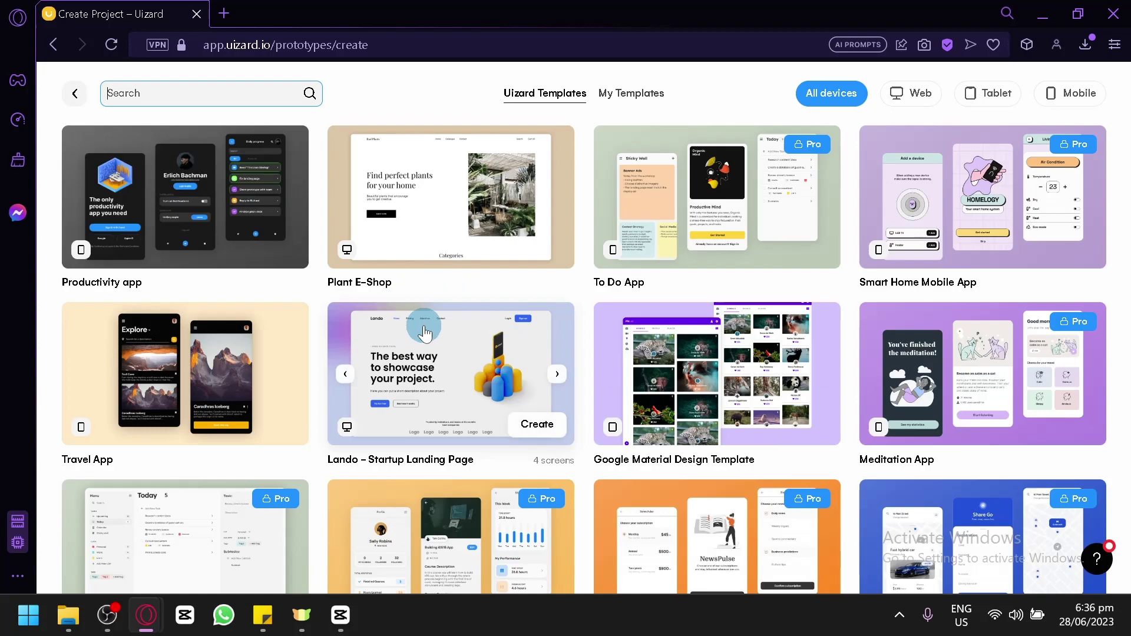
scroll(424, 333, "up", 15)
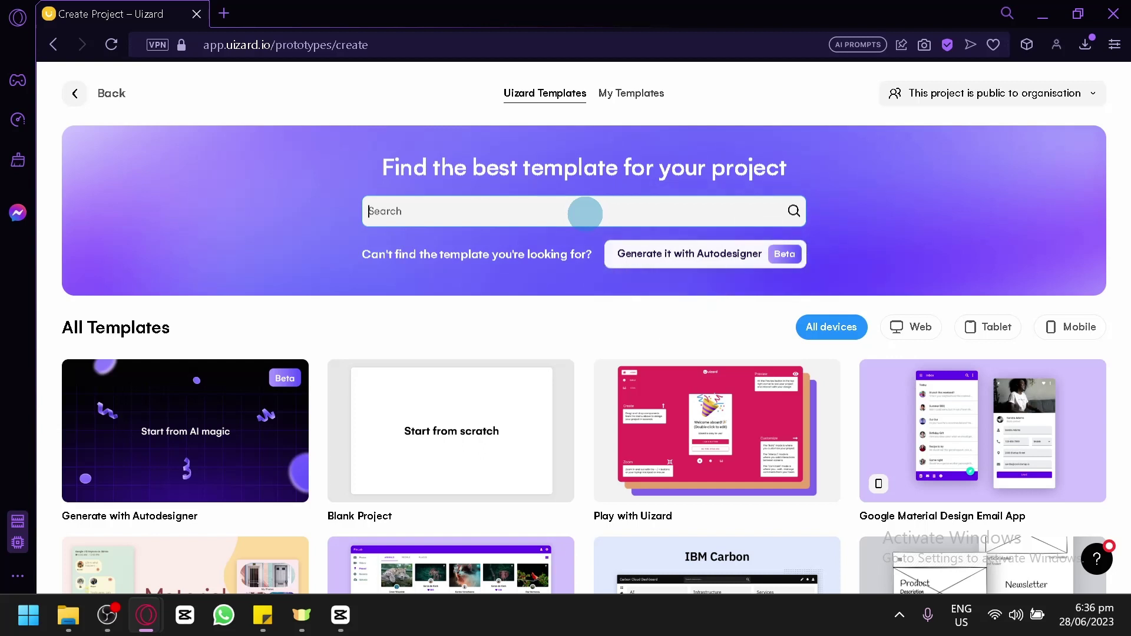
Search the templates for "e-commerce", look over the matches and return to the projects overview.
type("e-commerce")
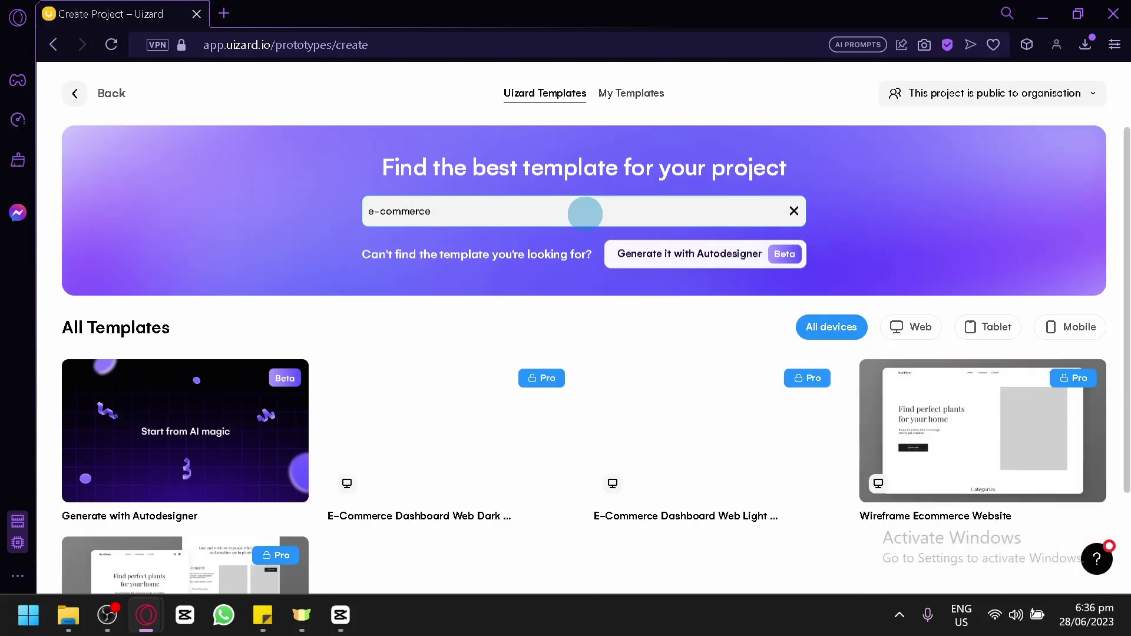
scroll(442, 442, "down", 2)
scroll(583, 321, "up", 2)
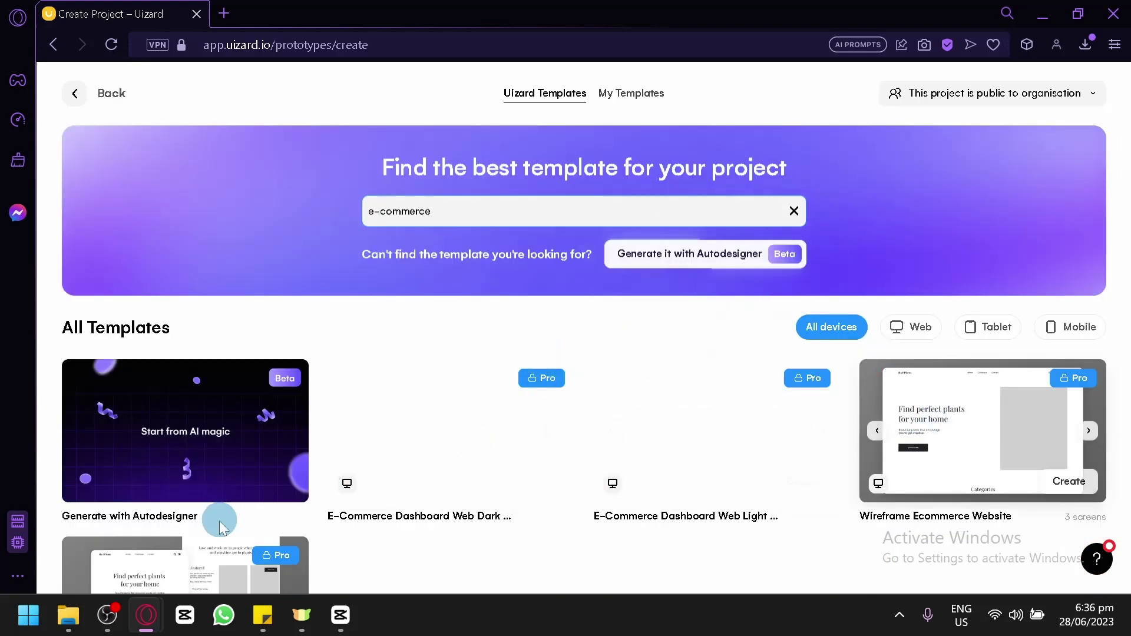
scroll(248, 501, "down", 2)
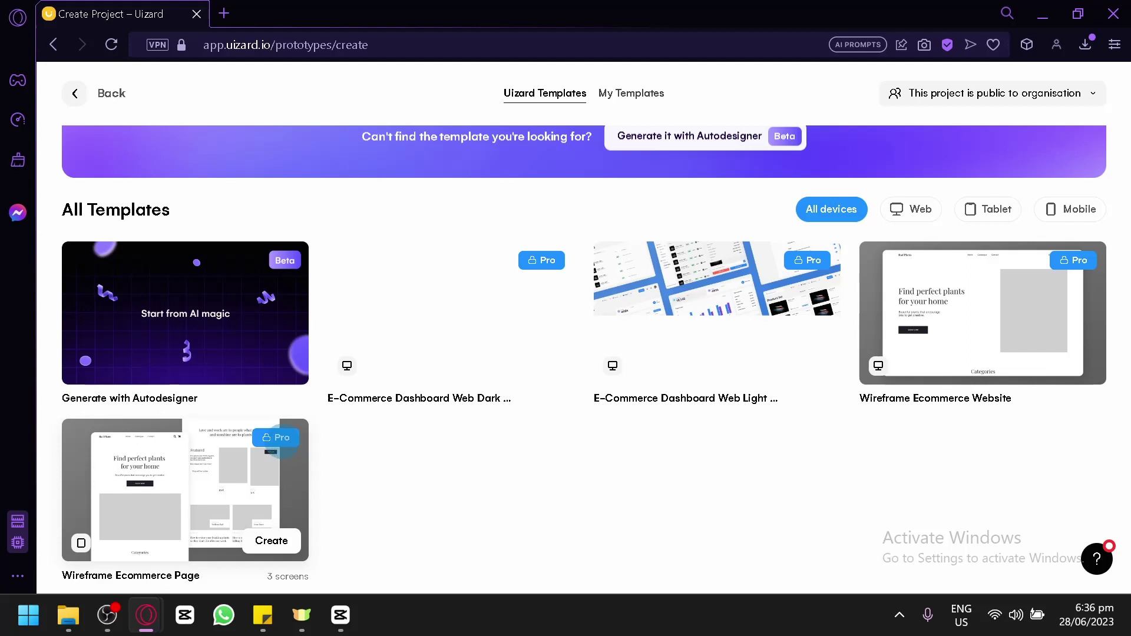
scroll(553, 429, "up", 2)
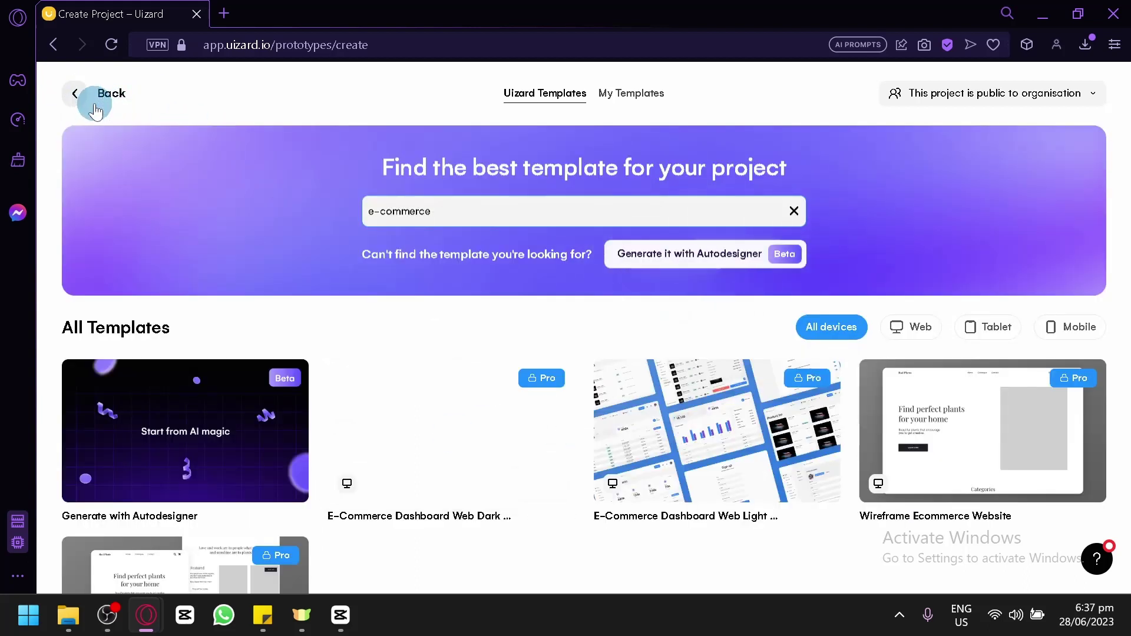
left_click(91, 101)
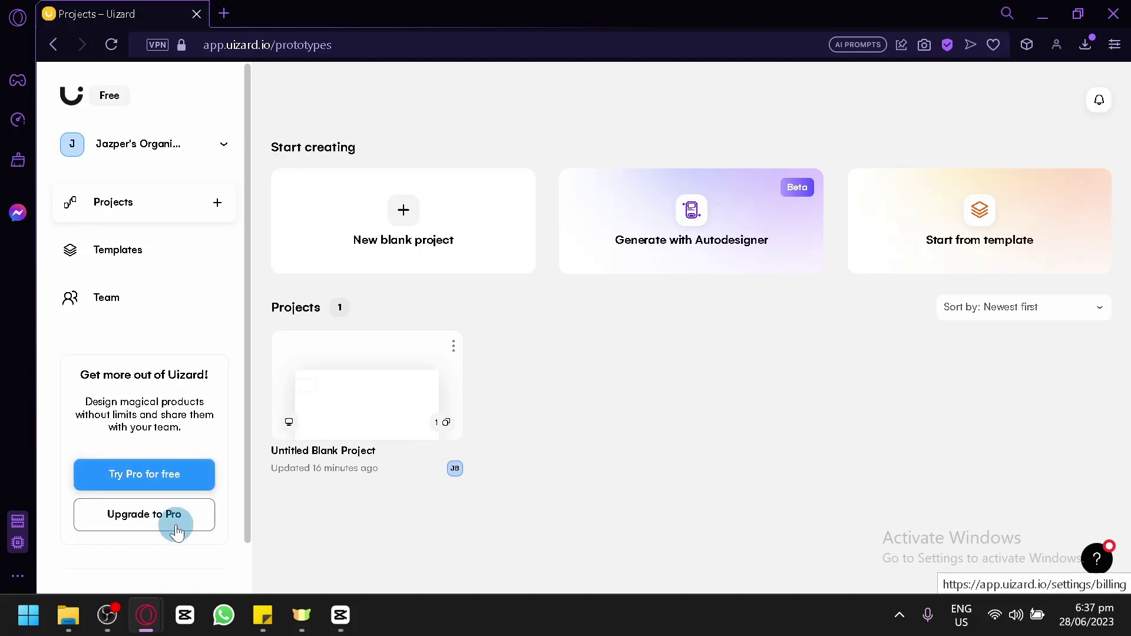
Open the plan upgrade page and compare the Pro plan's monthly and yearly pricing.
left_click(177, 533)
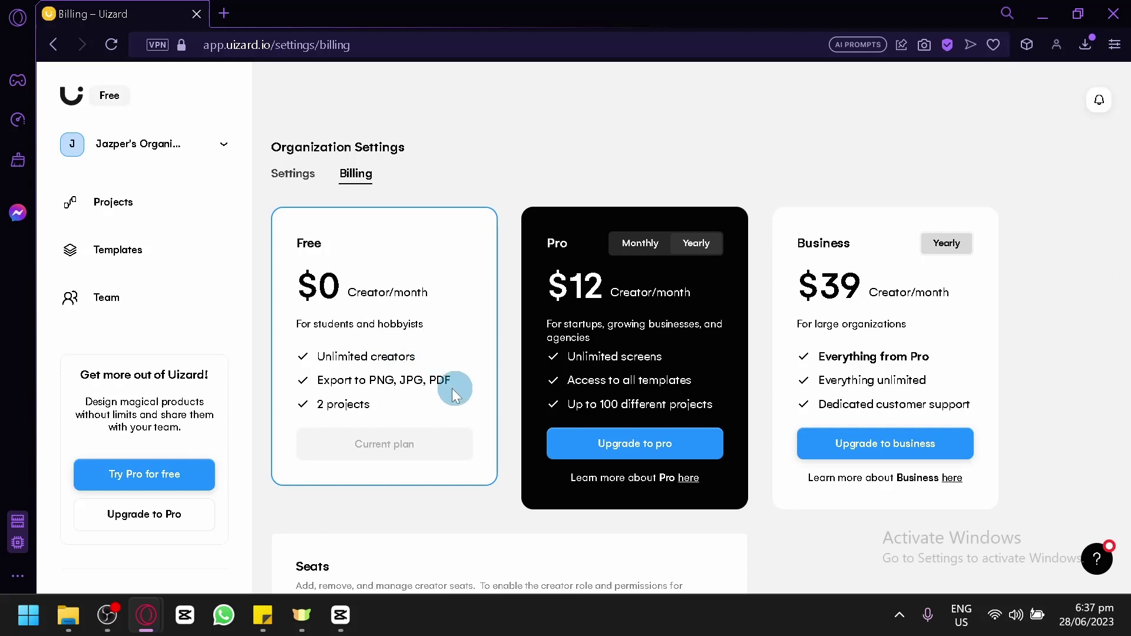
left_click(690, 245)
left_click(640, 244)
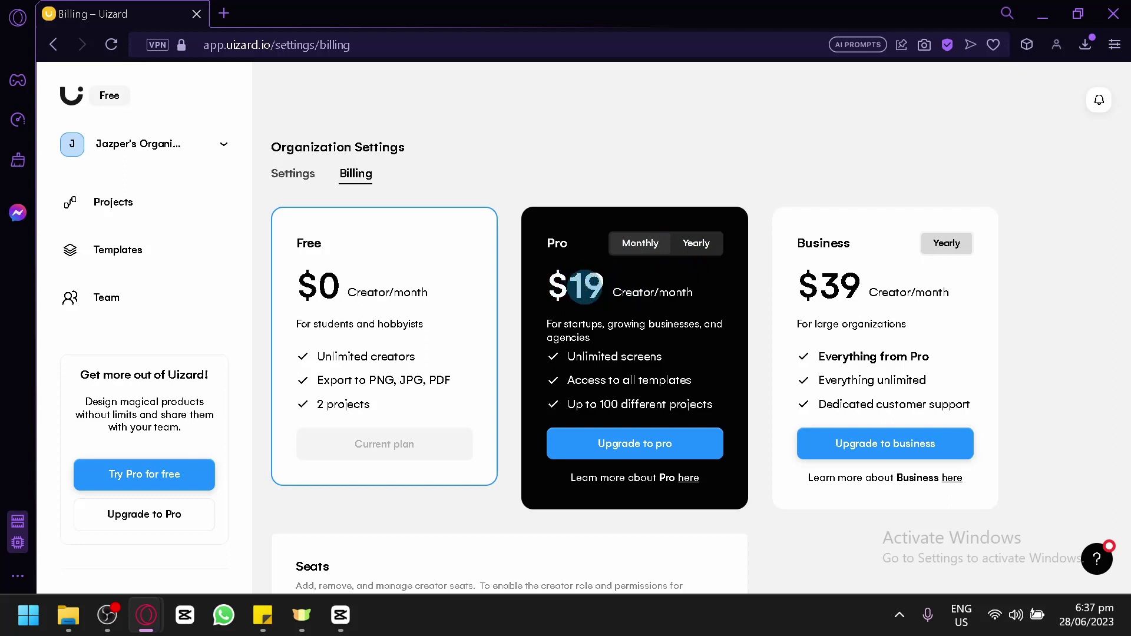
left_click(690, 253)
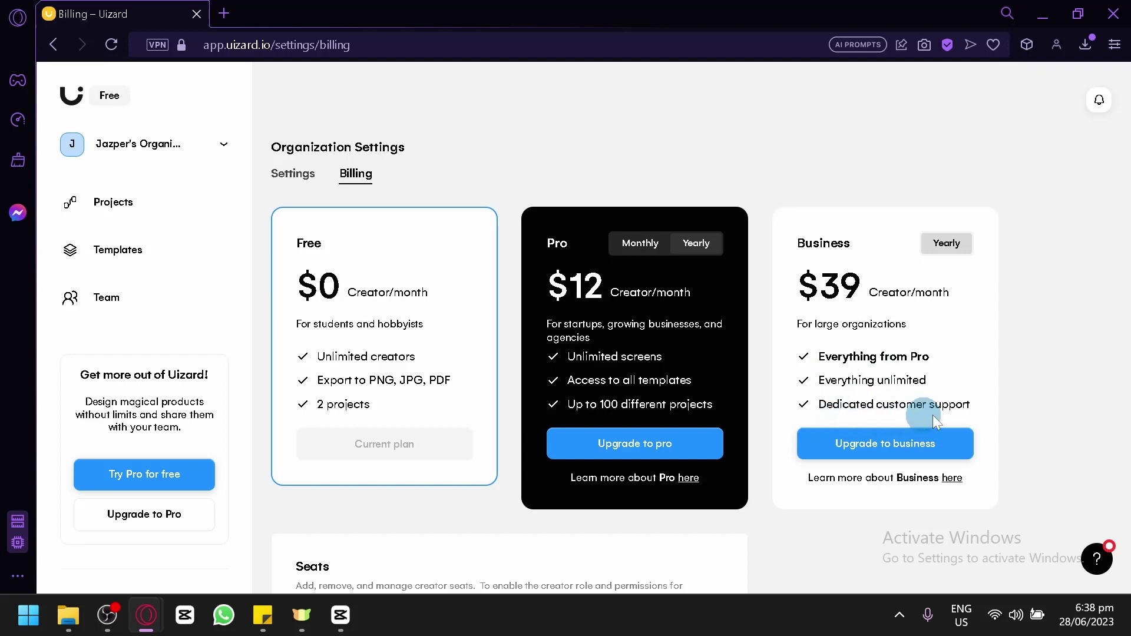
Review the seats, billing management and subscription cancellation sections of the organization's billing page.
scroll(920, 404, "down", 4)
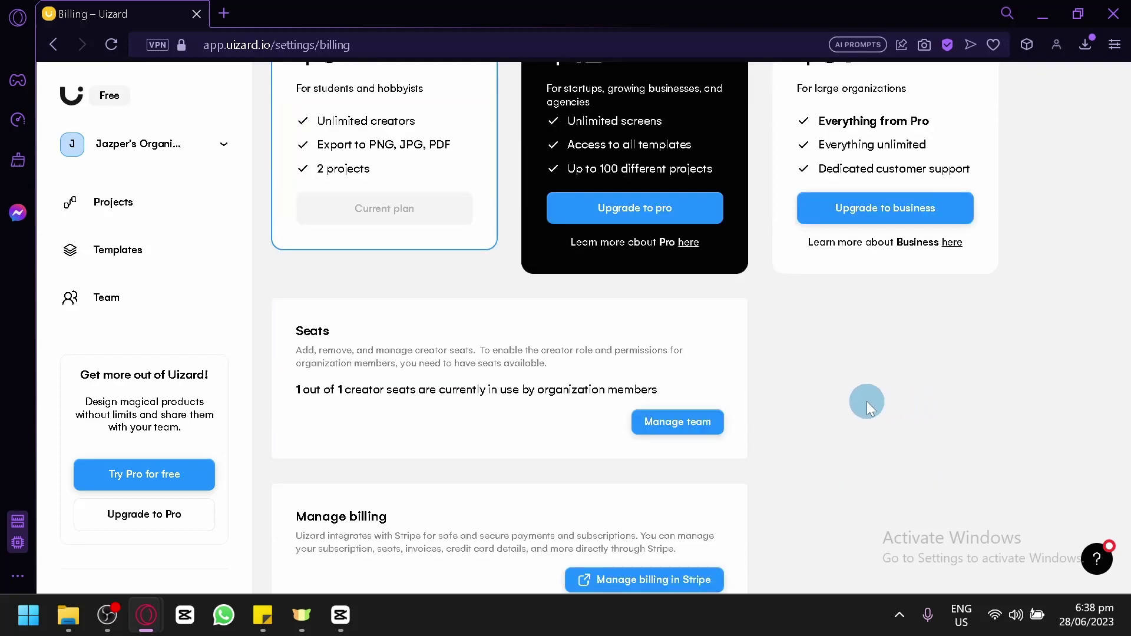
scroll(855, 403, "down", 2)
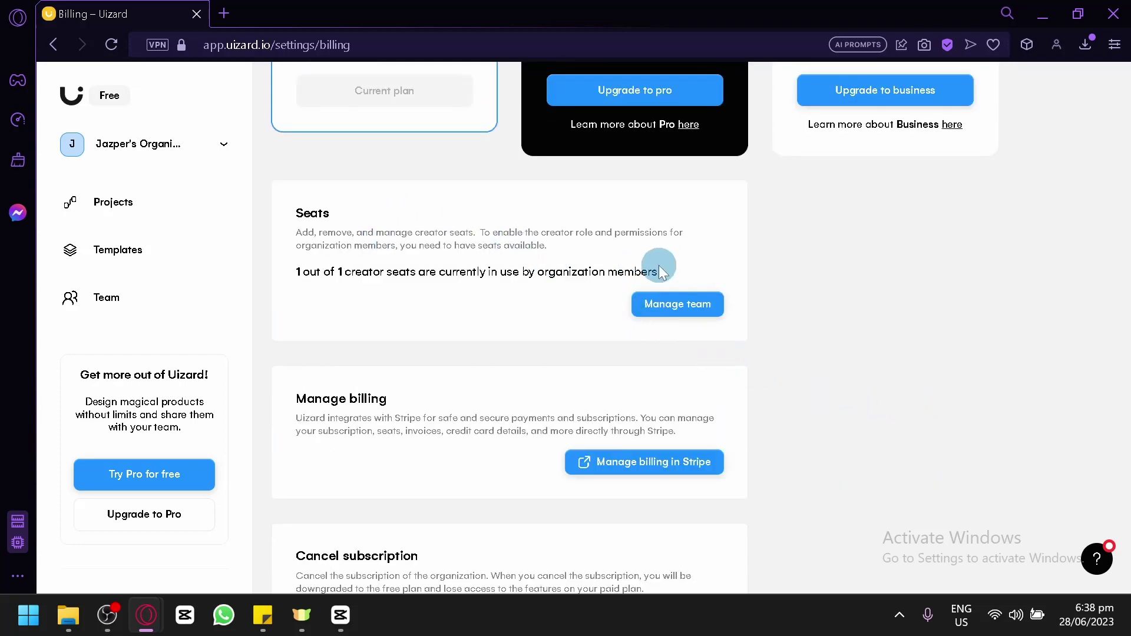
scroll(590, 354, "down", 2)
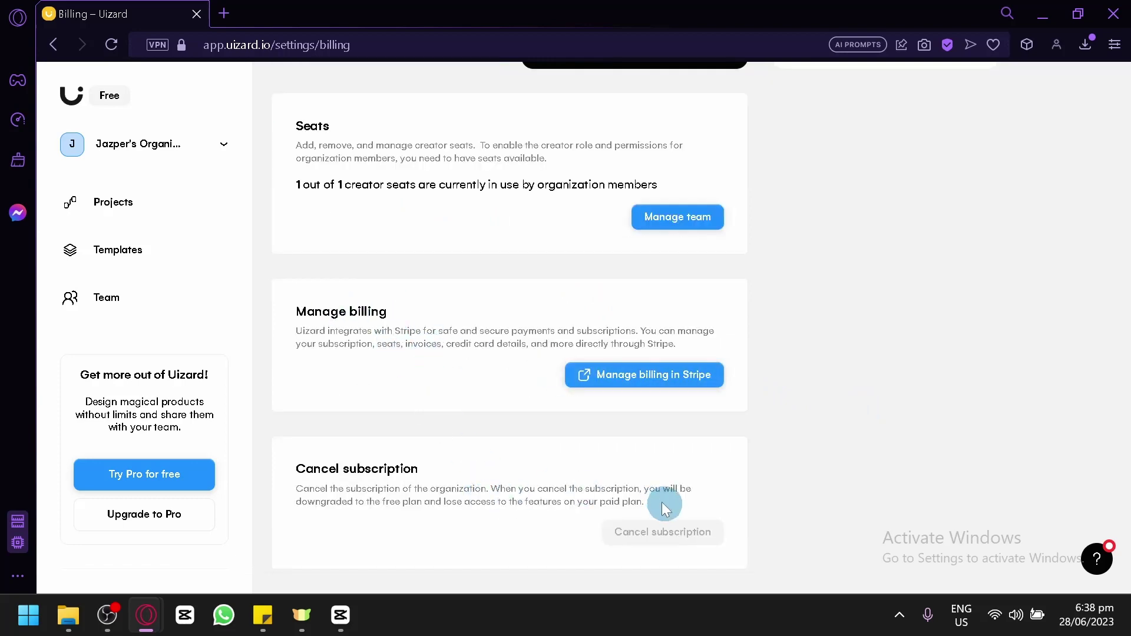
scroll(619, 512, "up", 7)
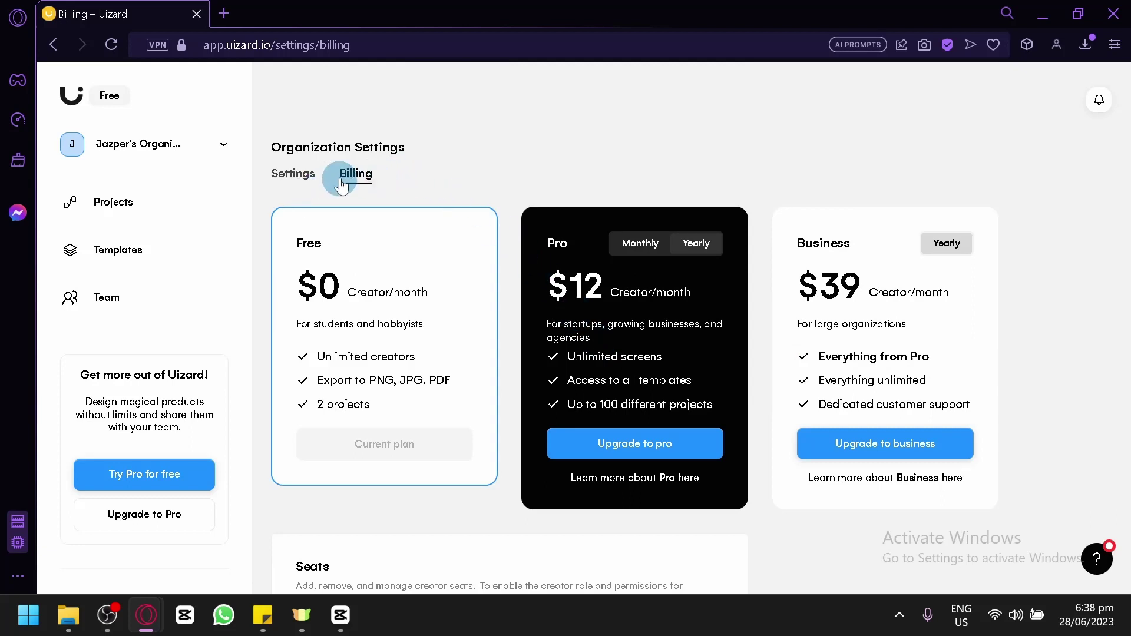
View the organization's general settings and the team members page.
left_click(300, 187)
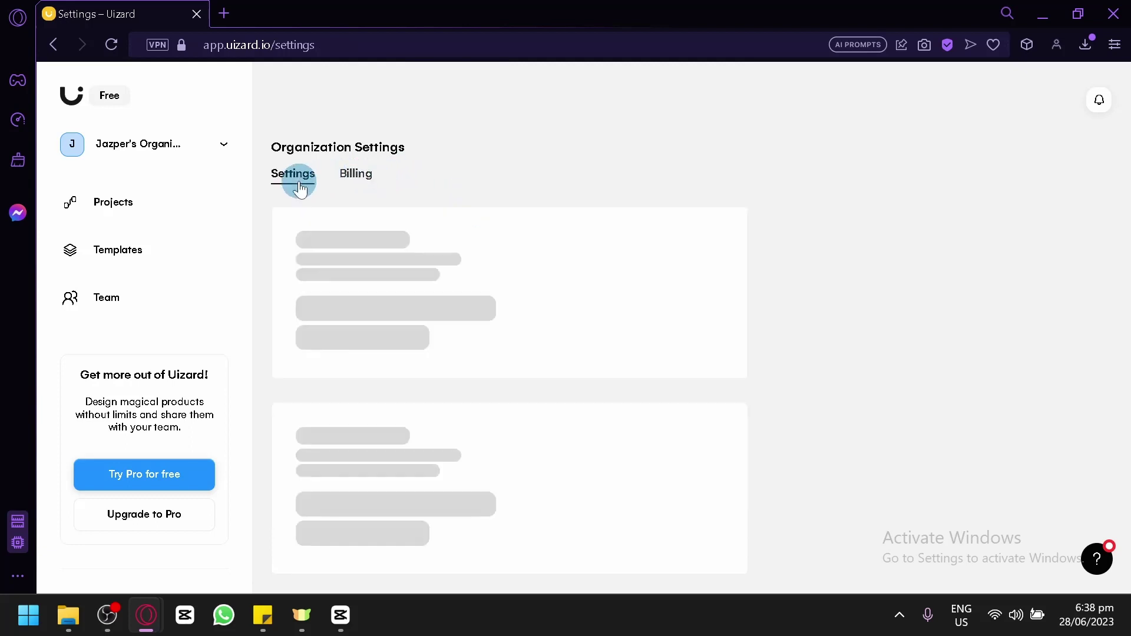
scroll(590, 383, "down", 1)
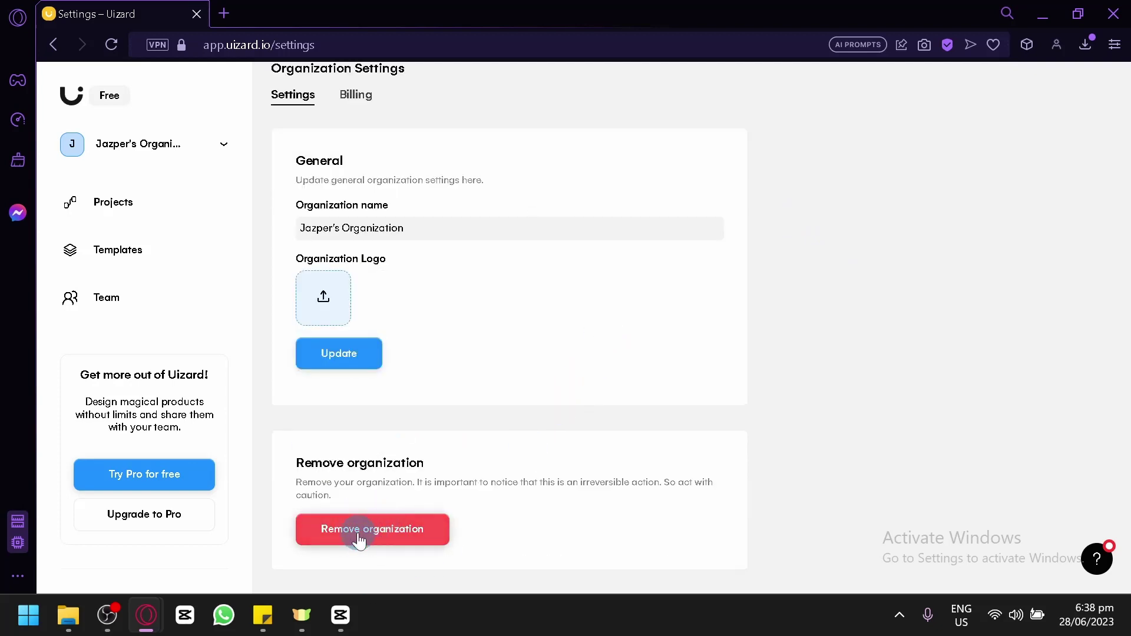
left_click(131, 304)
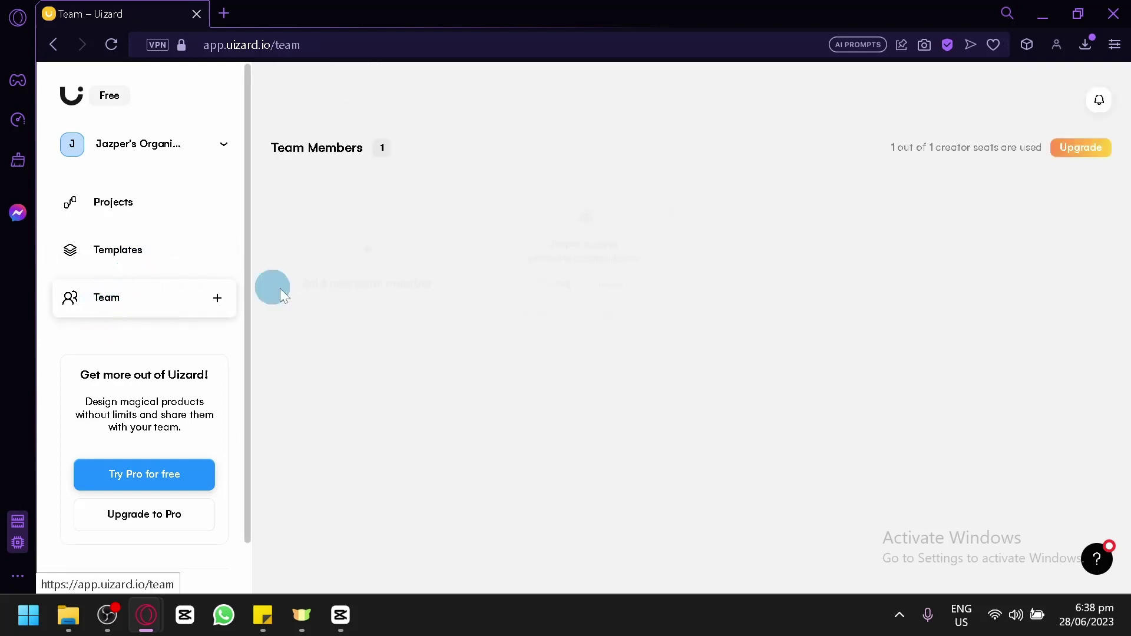
Return to the projects overview and create a new blank project for Web.
left_click(143, 198)
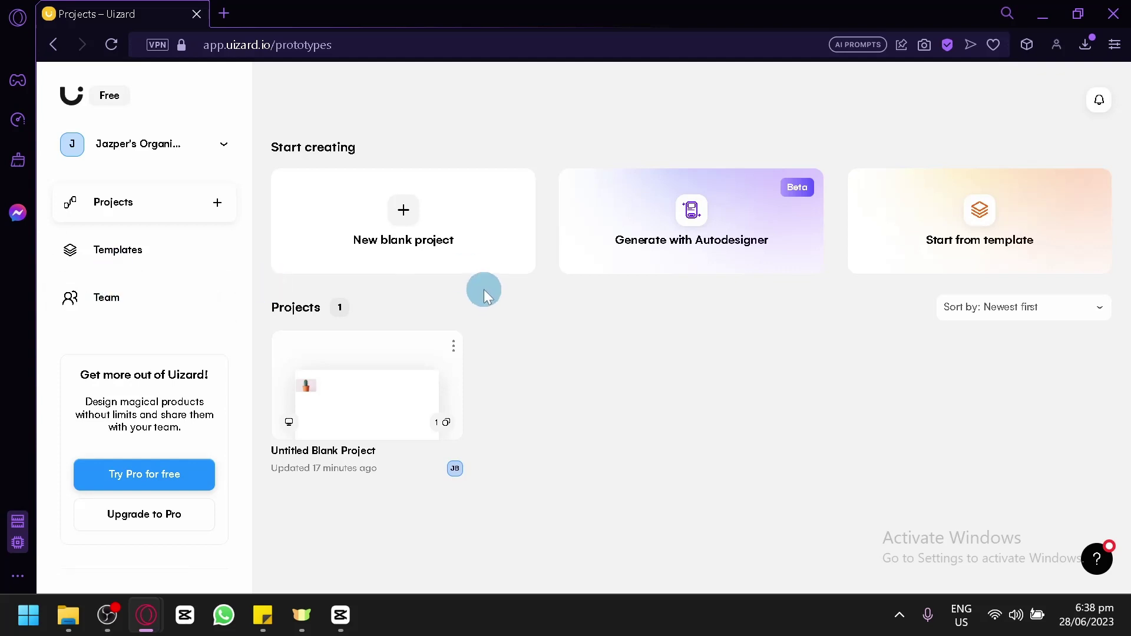
left_click(419, 224)
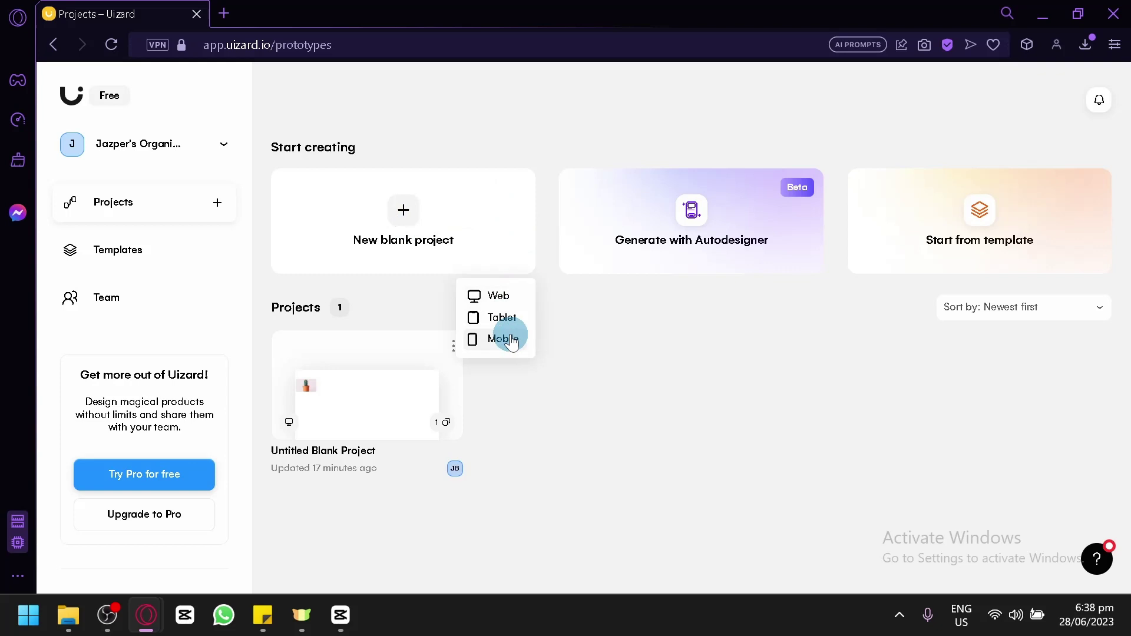
left_click(501, 296)
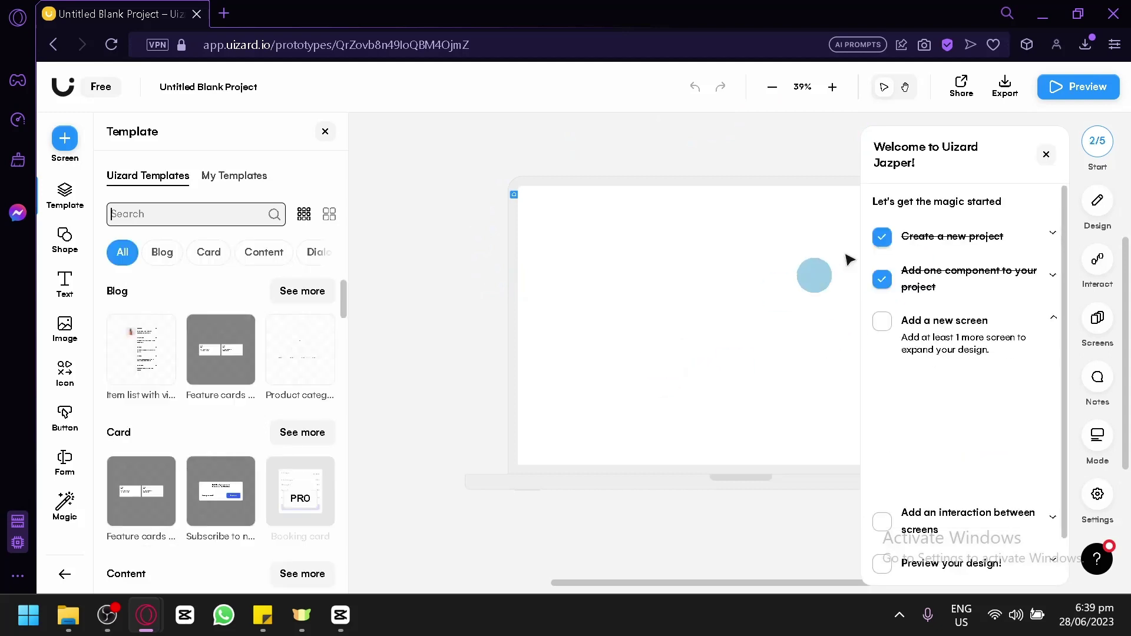
Dismiss the welcome checklist and the template list, and show the options for adding a new screen.
left_click(1039, 156)
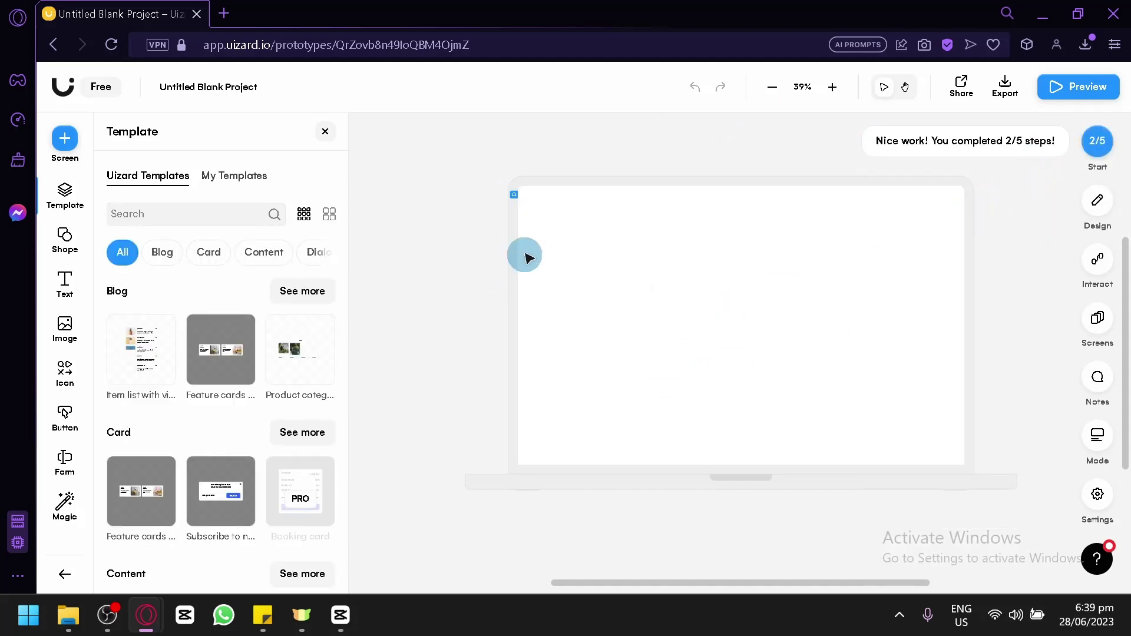
left_click(325, 131)
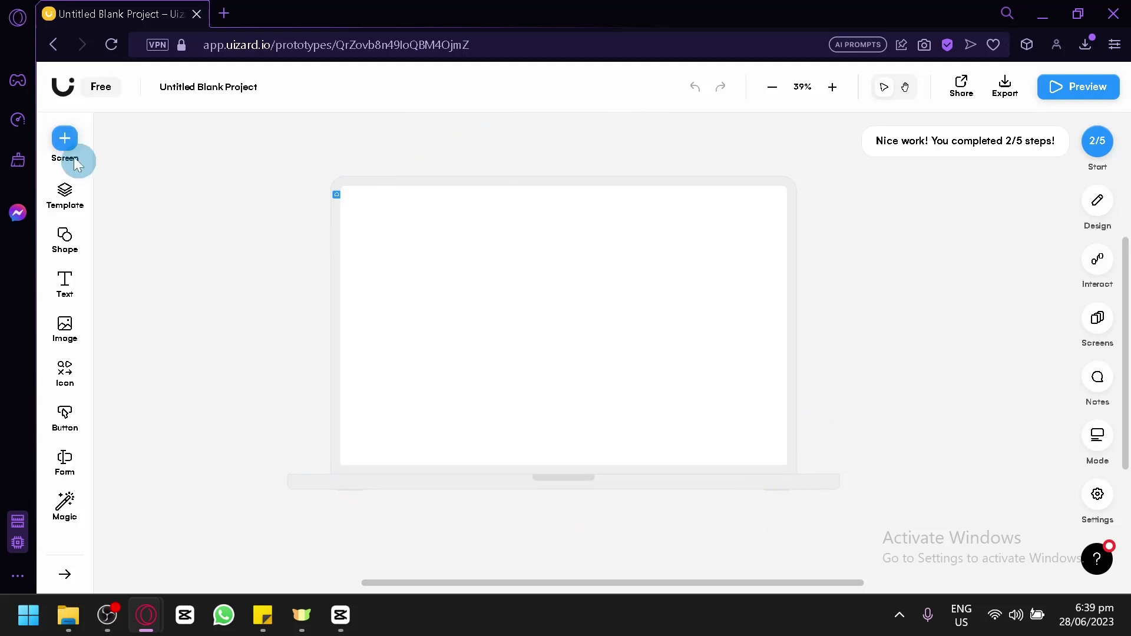
left_click(65, 140)
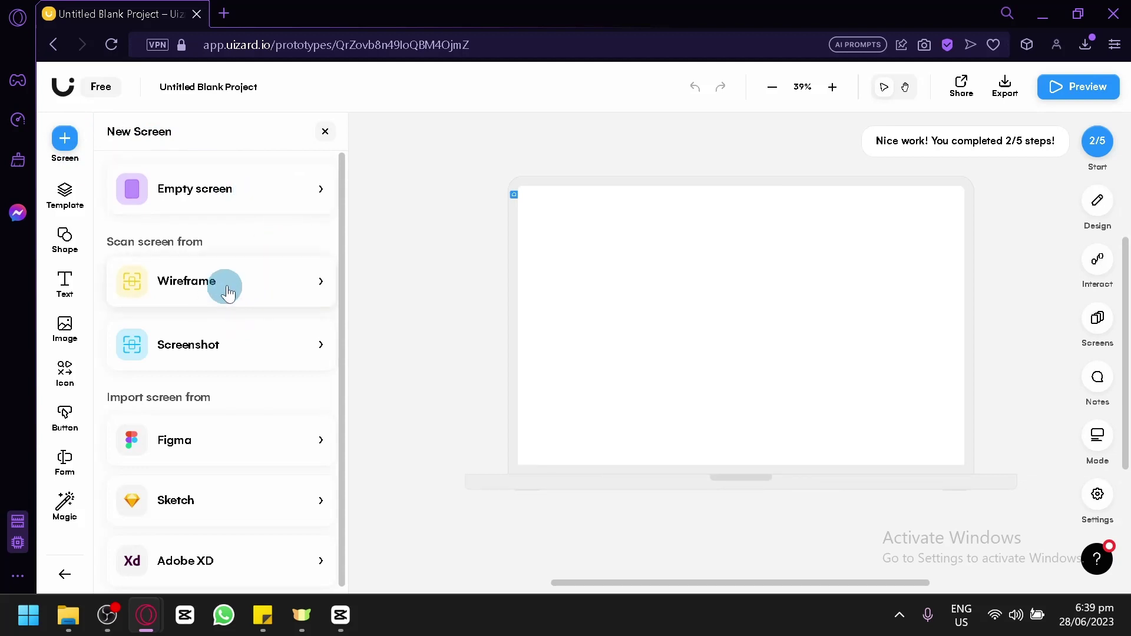
Review the ways to add a new screen and browse the Uizard template library and its categories.
scroll(255, 371, "down", 1)
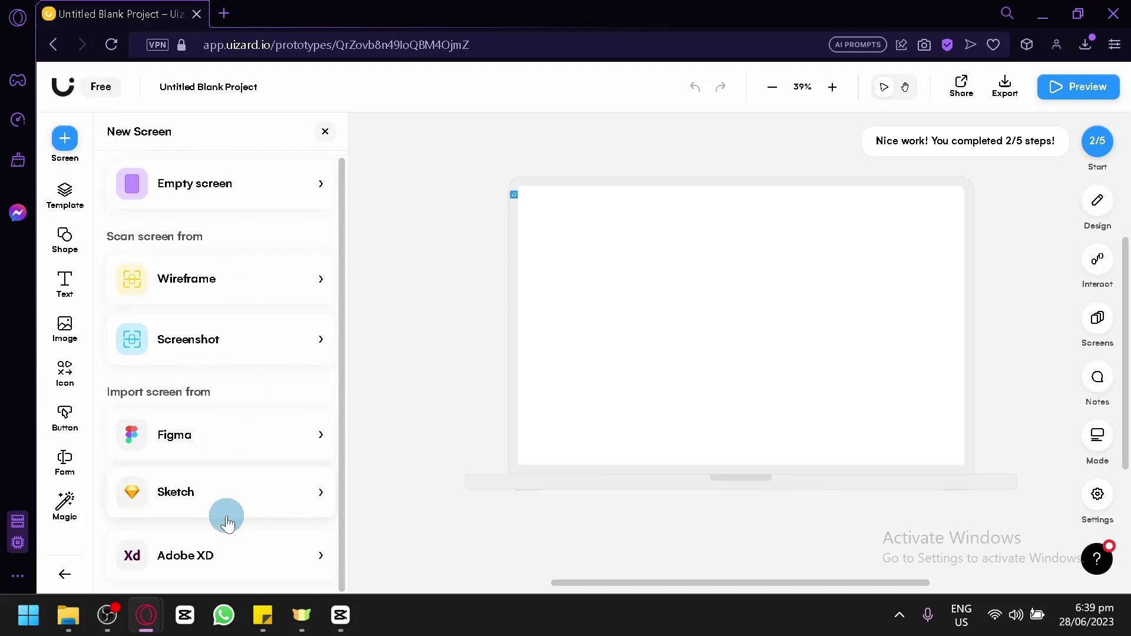
left_click(66, 193)
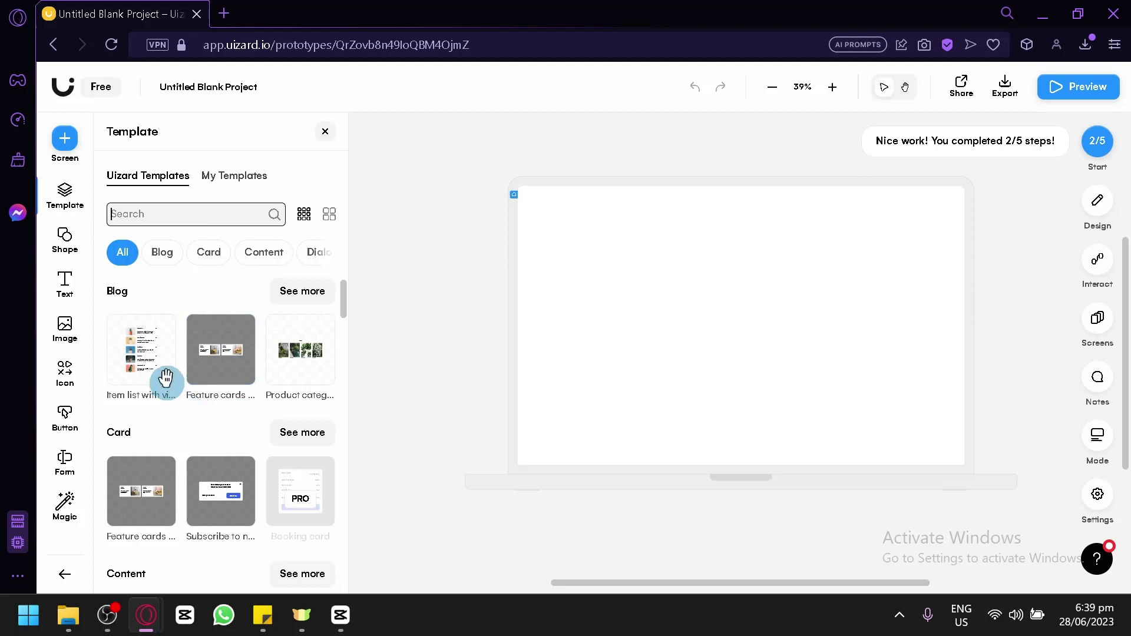
scroll(228, 395, "down", 2)
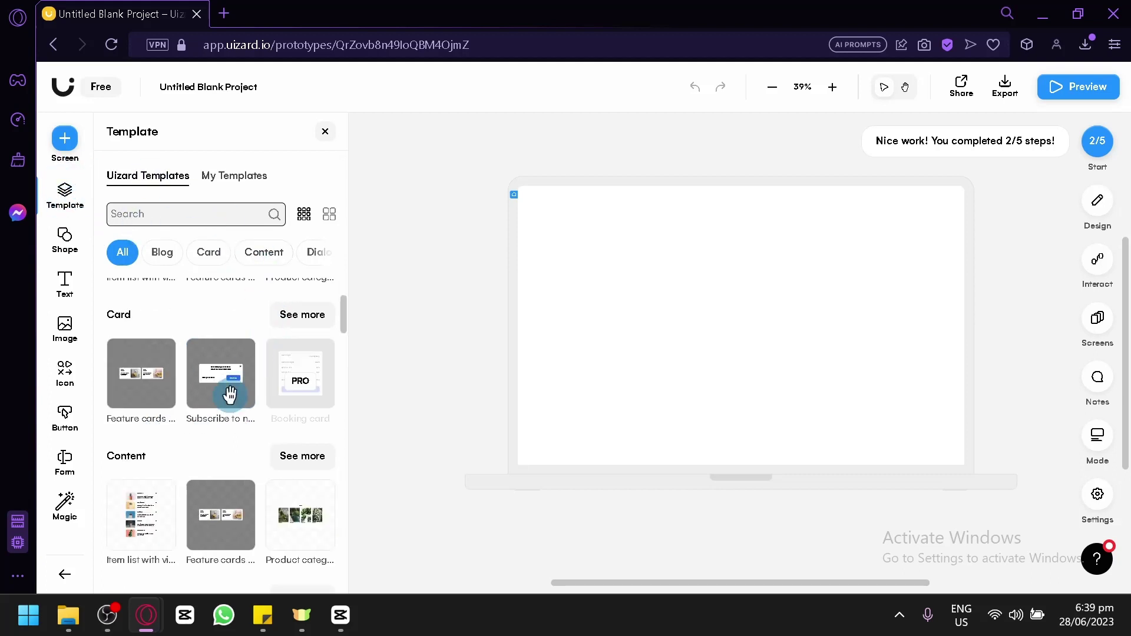
scroll(222, 384, "up", 2)
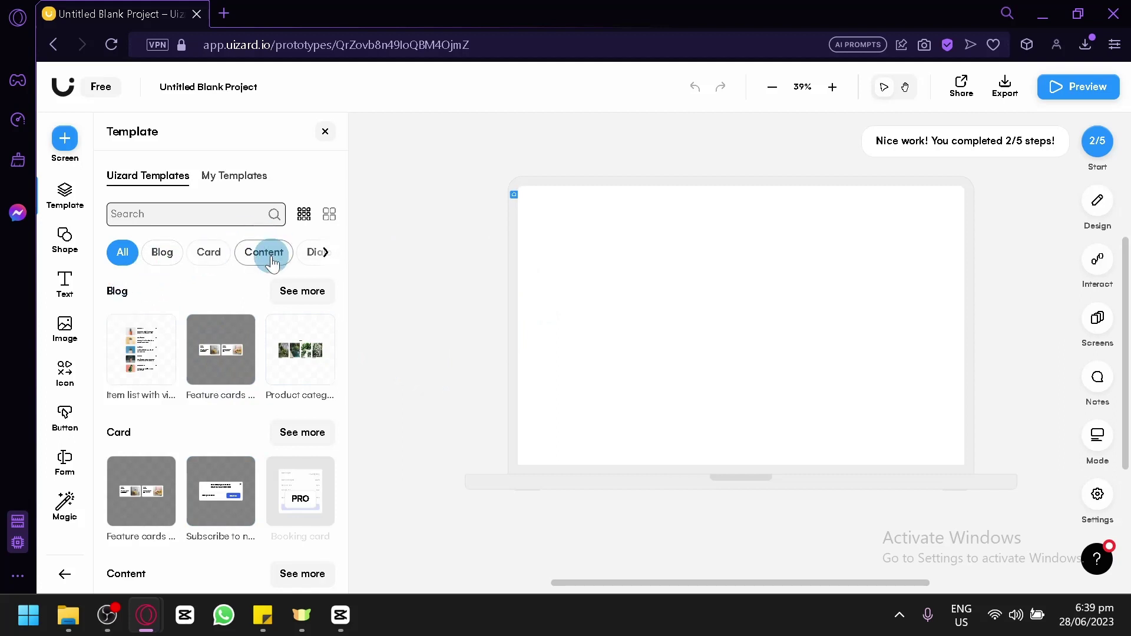
left_click(326, 254)
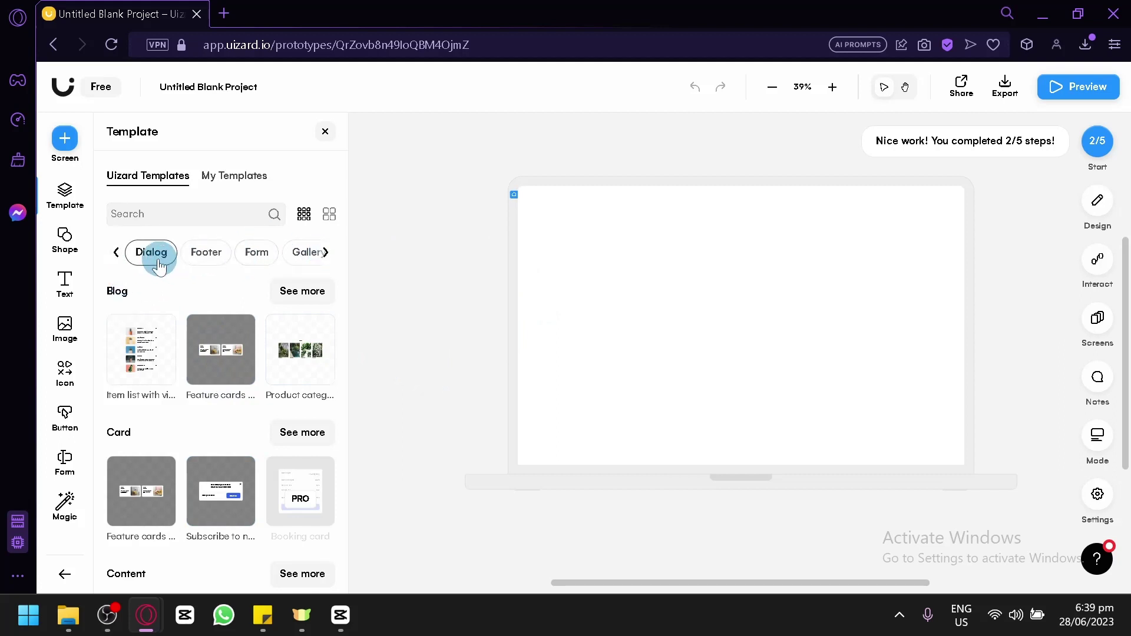
left_click(327, 253)
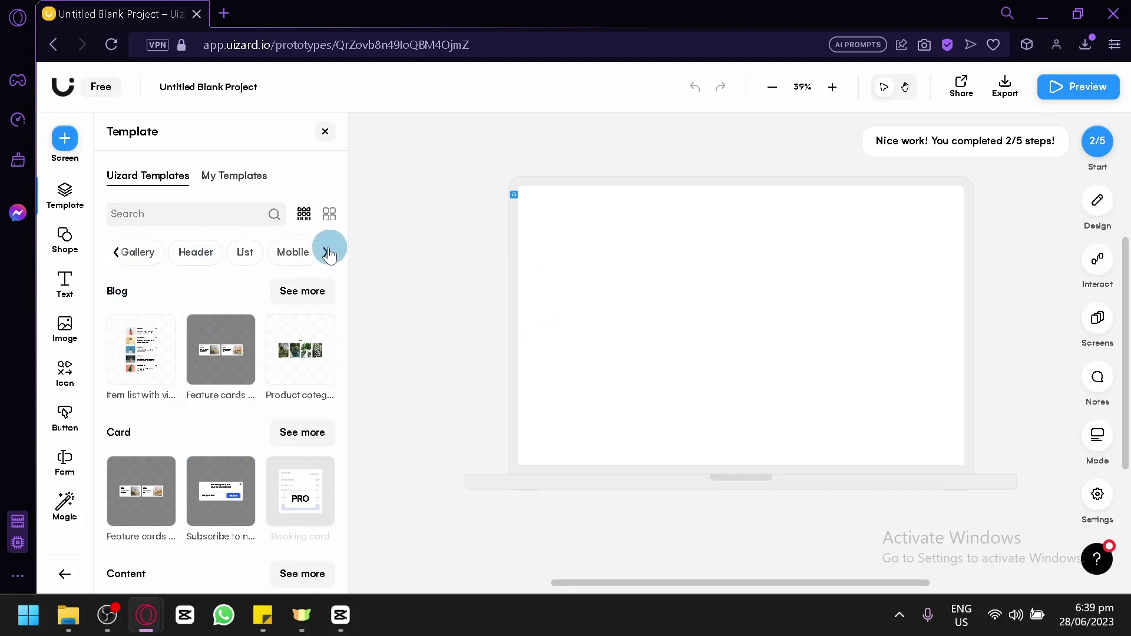
scroll(261, 334, "down", 4)
scroll(239, 356, "up", 4)
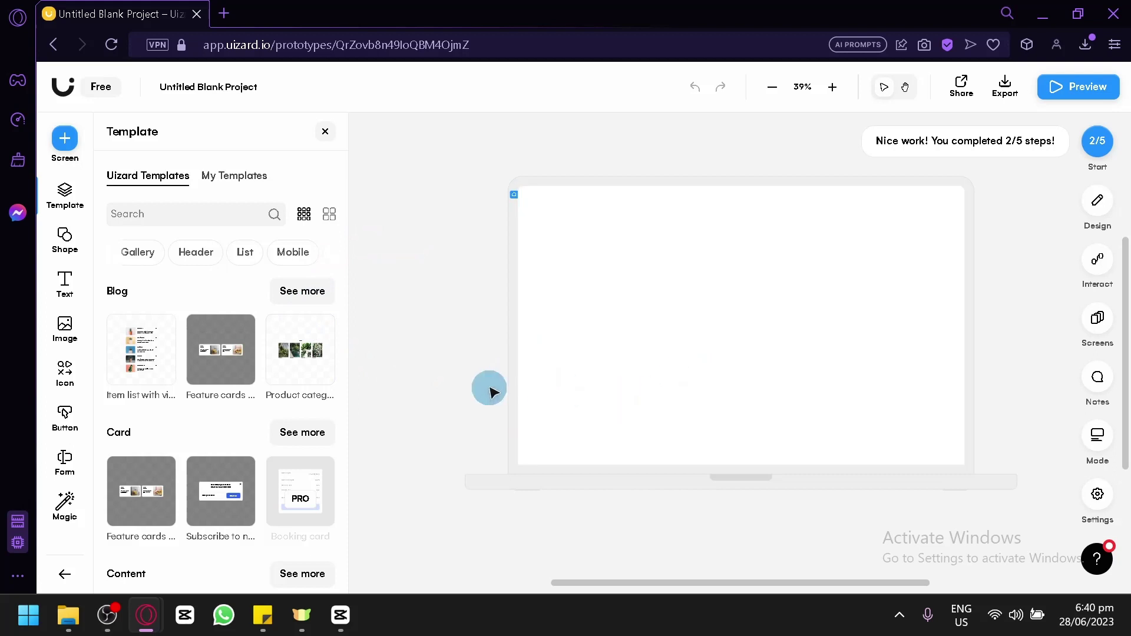
View the available shape components and text components.
left_click(59, 243)
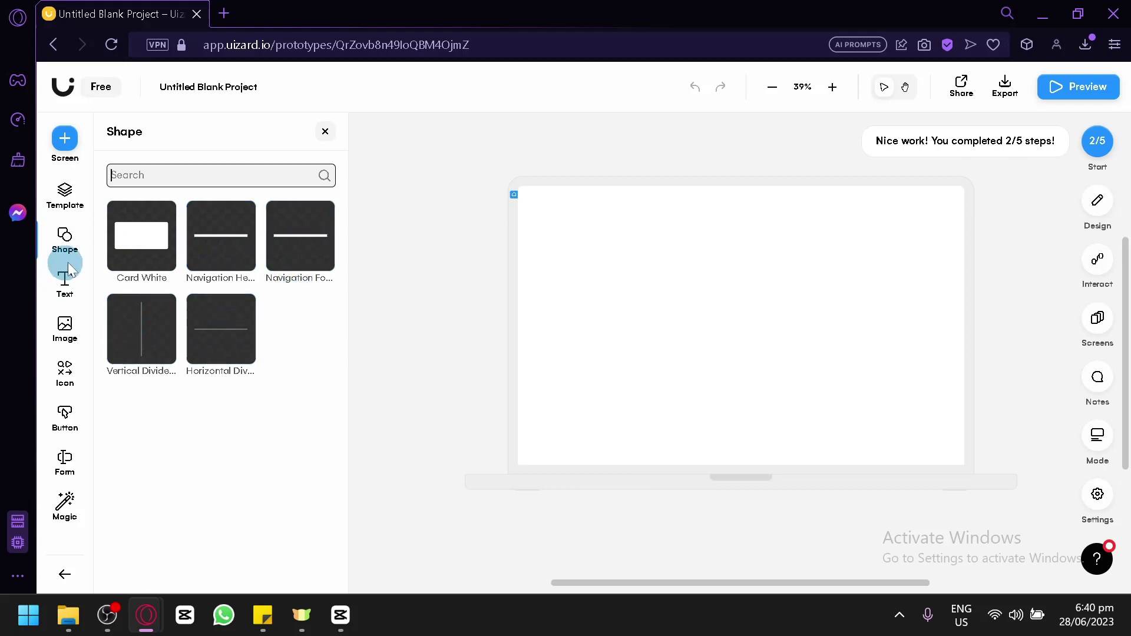
left_click(69, 282)
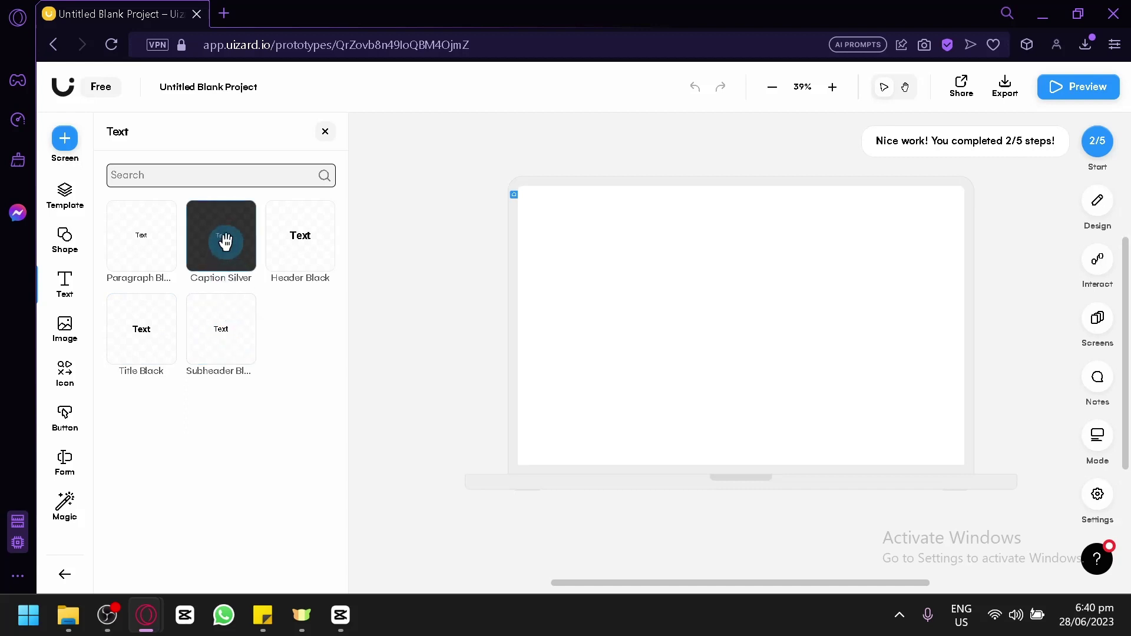
Generate AI images from the description "Shoes".
left_click(70, 325)
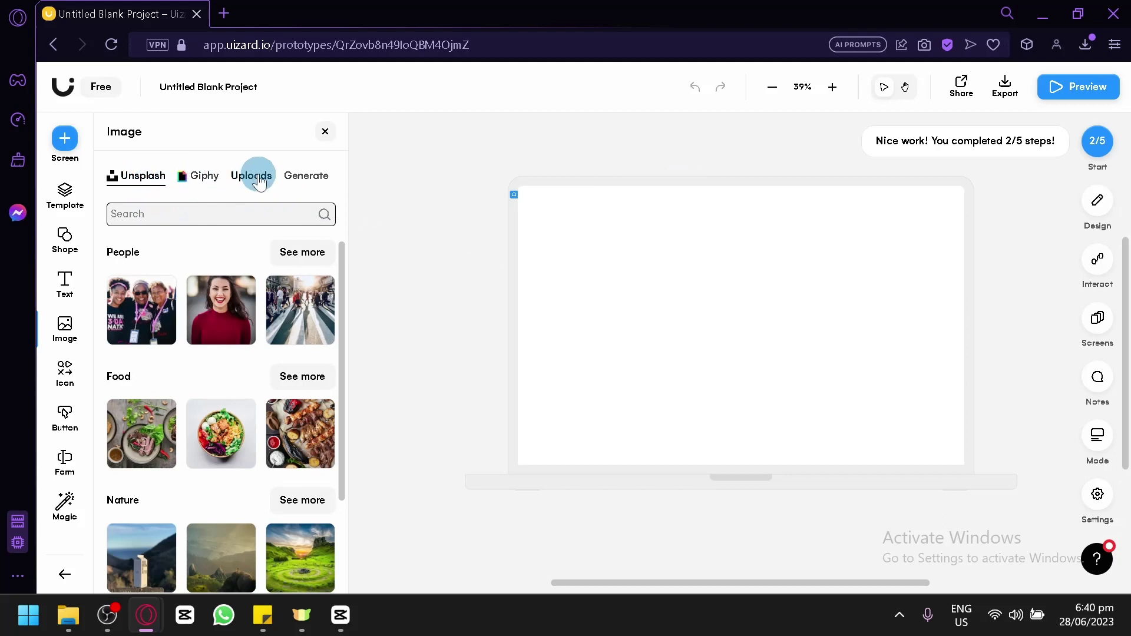
left_click(306, 176)
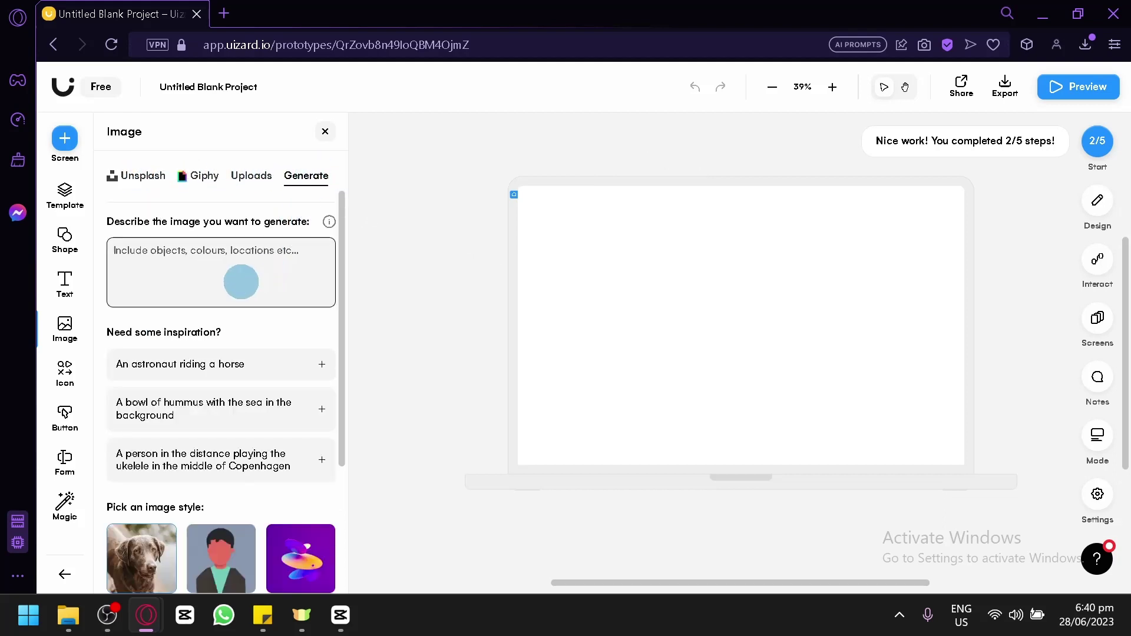
scroll(280, 360, "down", 2)
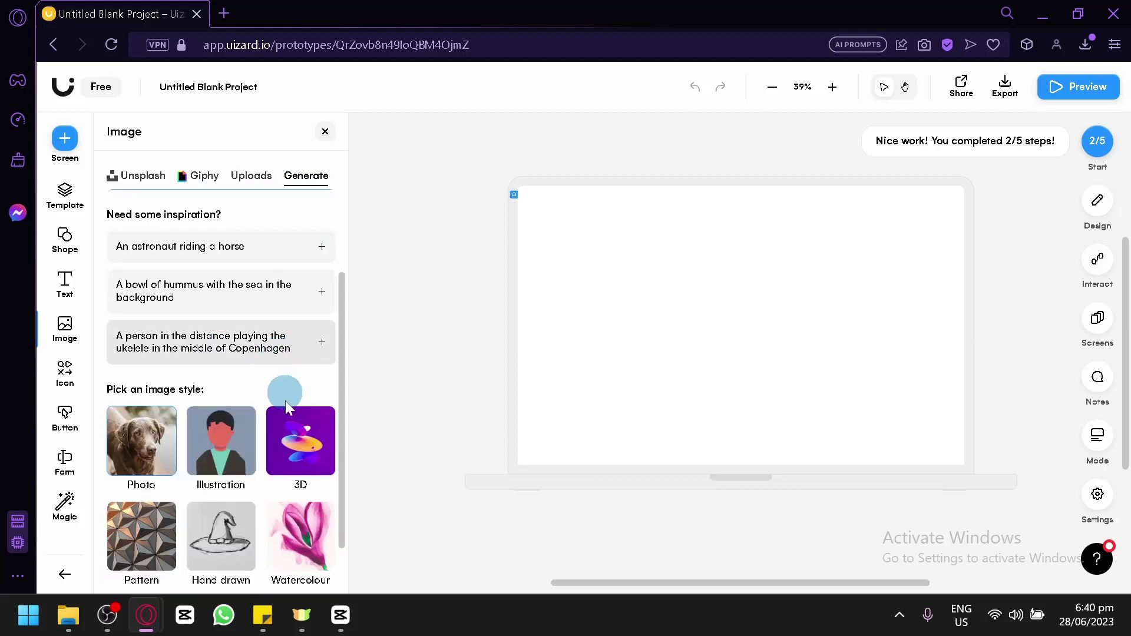
scroll(254, 383, "up", 2)
left_click(226, 287)
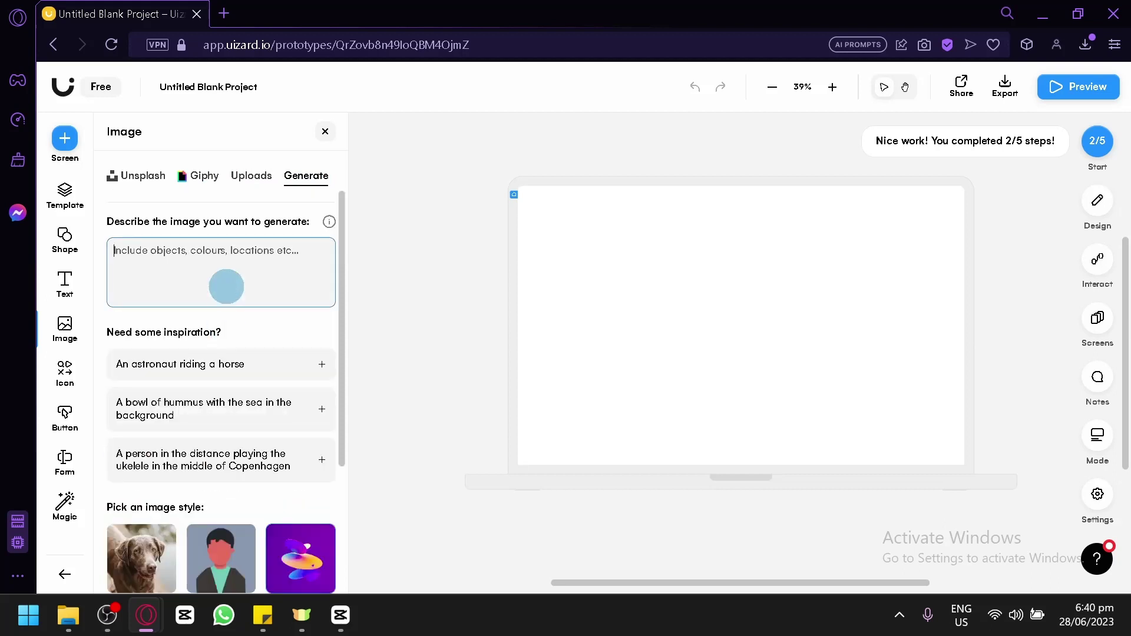
type("Shoes")
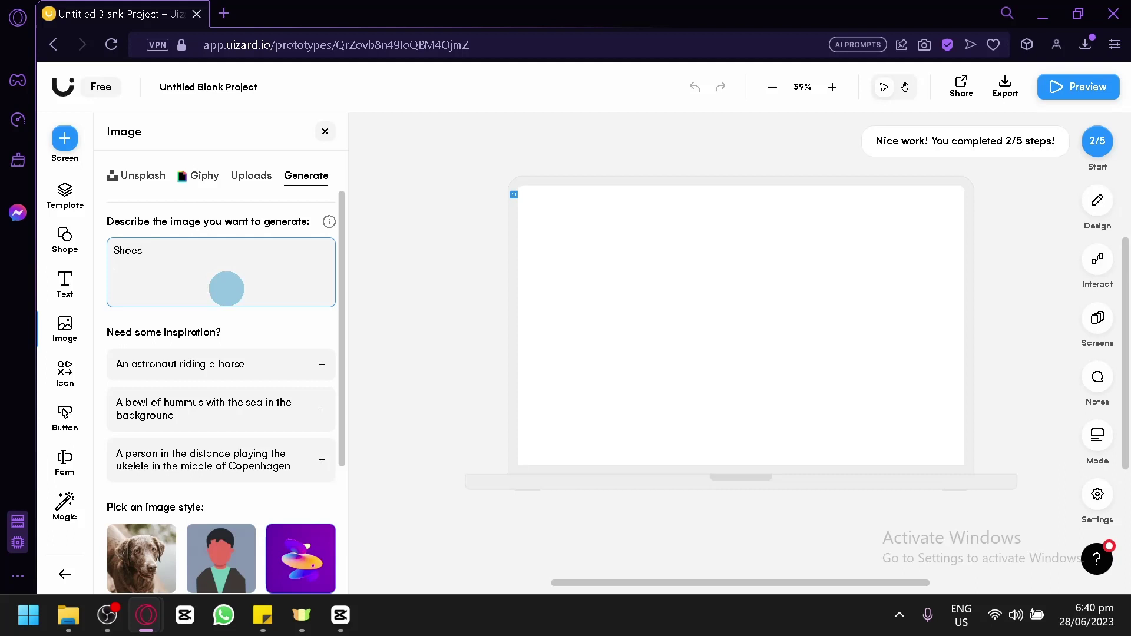
scroll(235, 300, "down", 3)
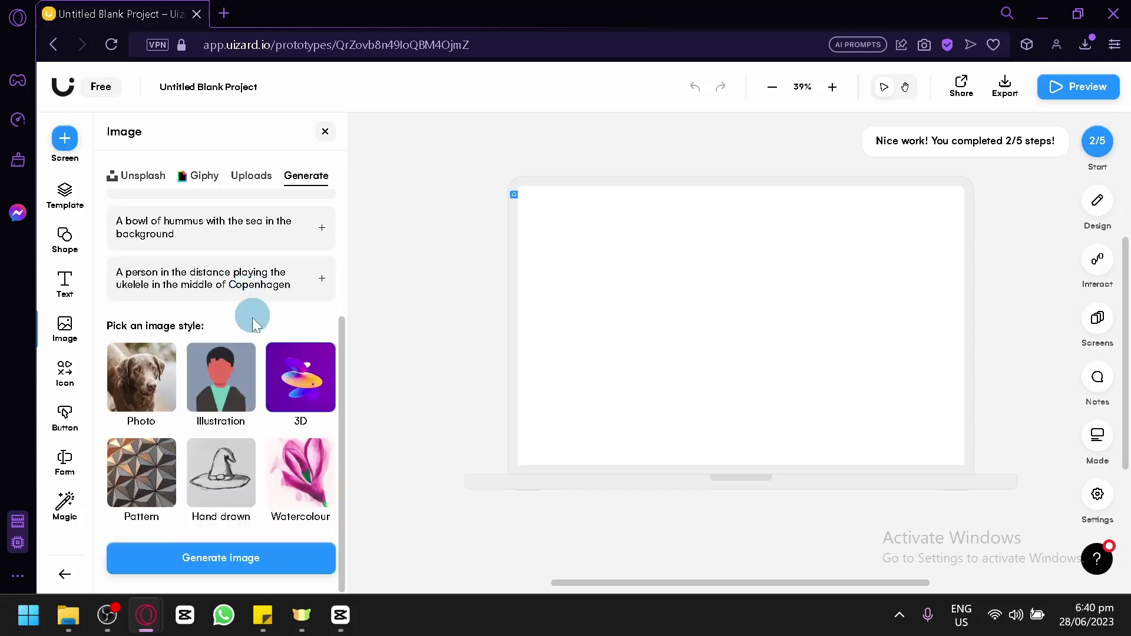
left_click(204, 558)
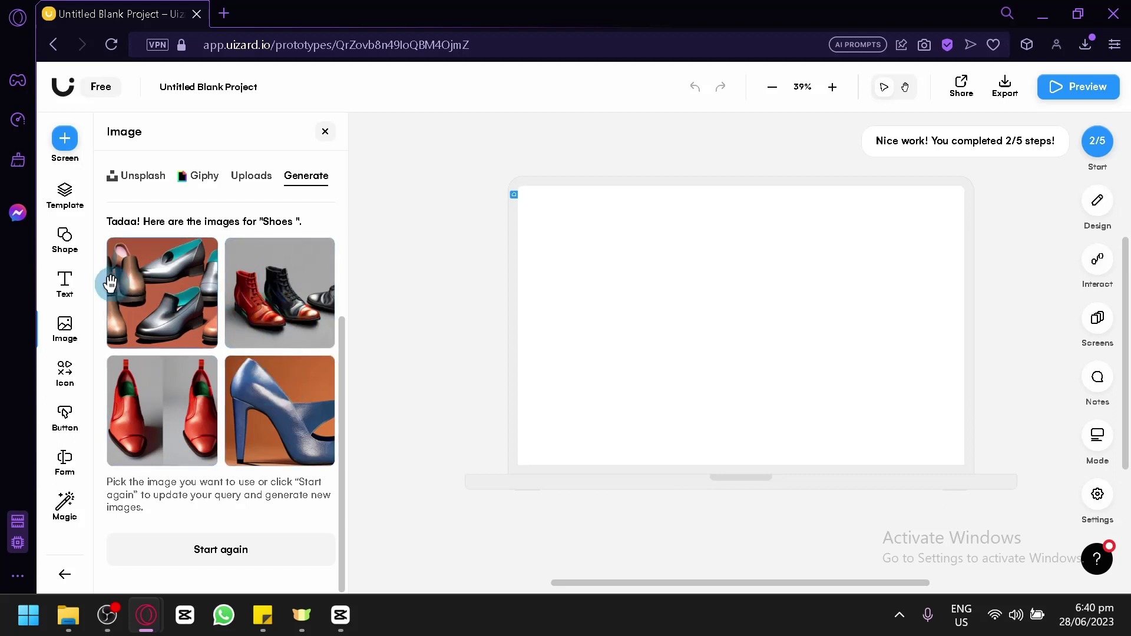
Browse the filled icon library and view the form and button components.
left_click(66, 384)
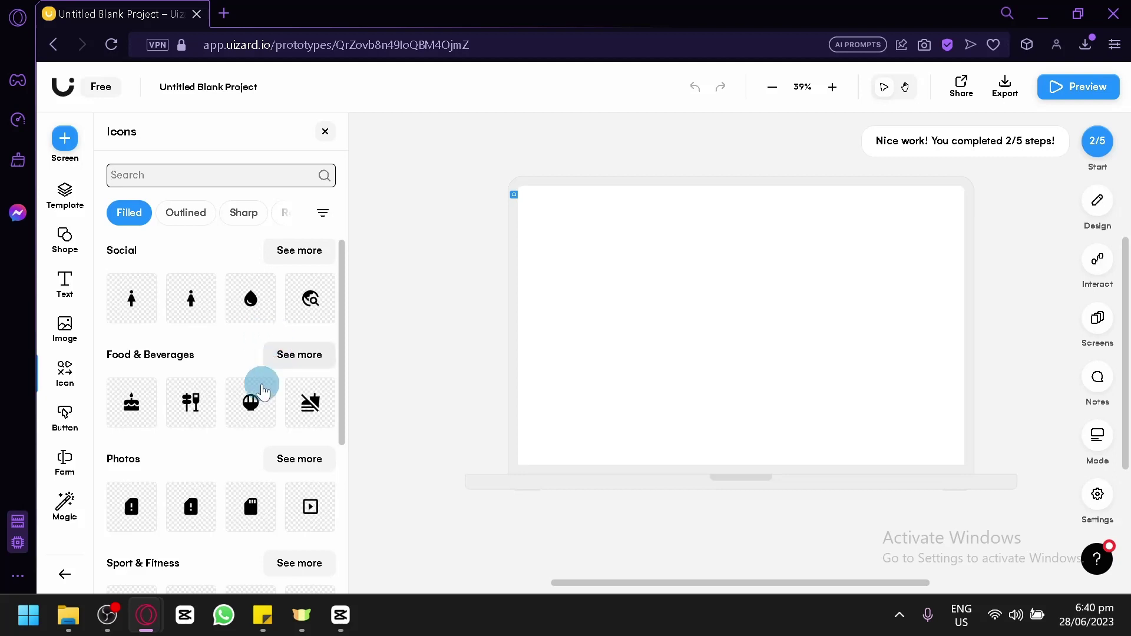
scroll(298, 399, "down", 2)
scroll(264, 342, "down", 2)
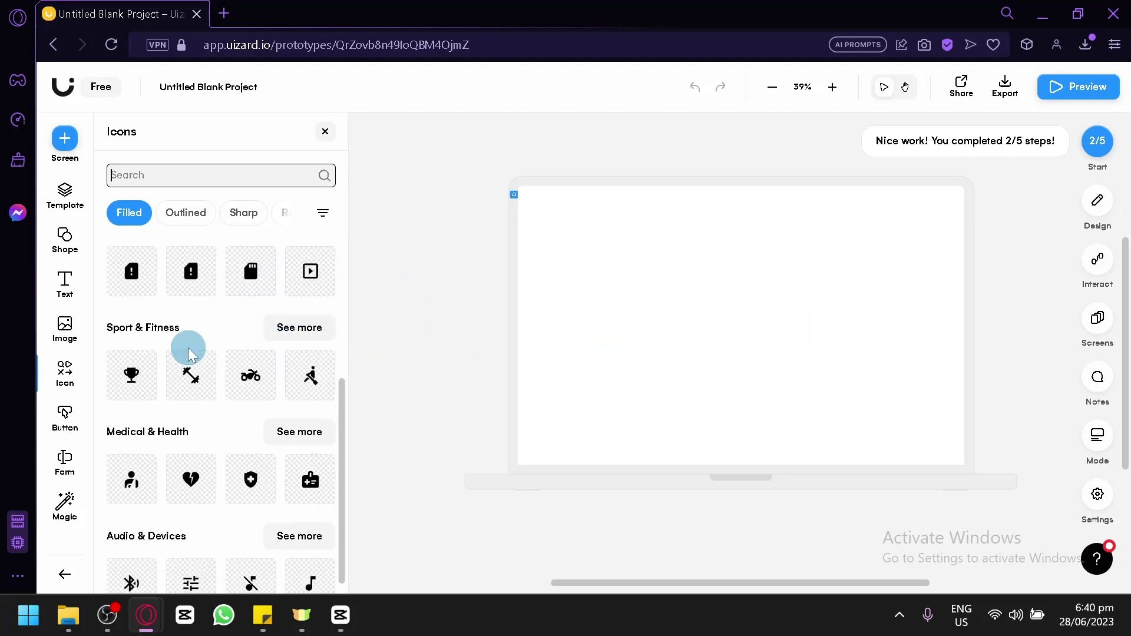
left_click(64, 469)
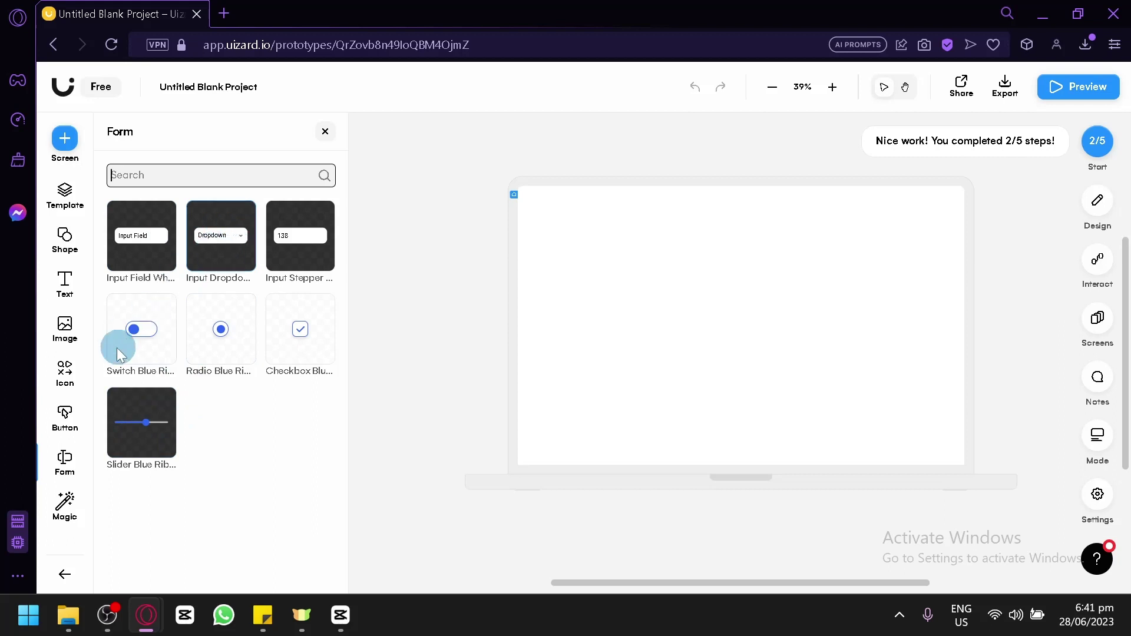
left_click(63, 400)
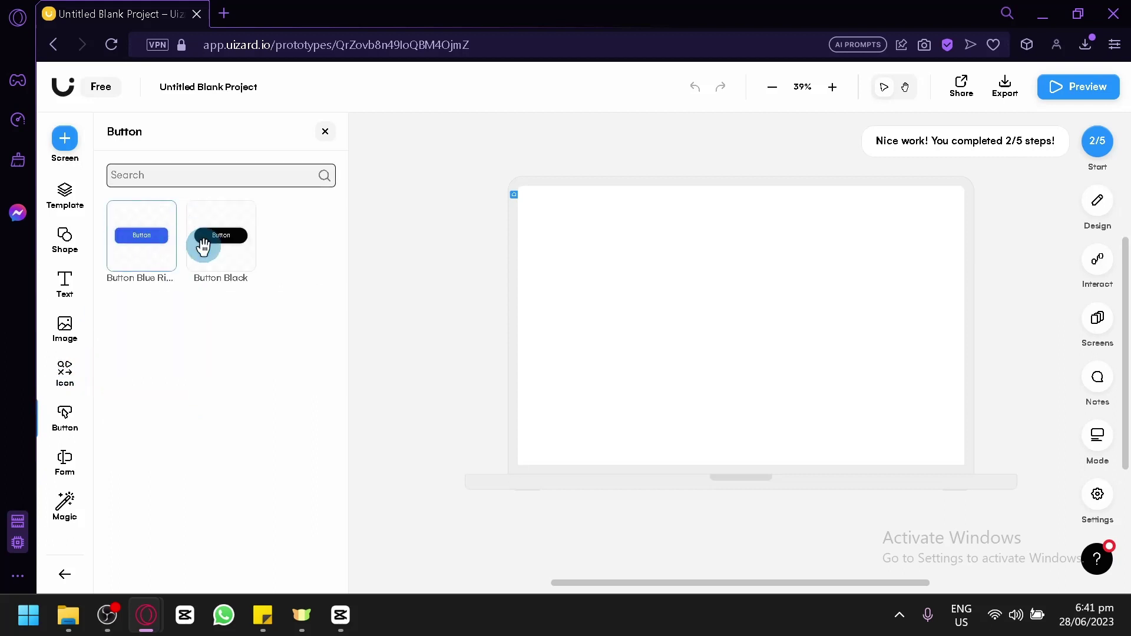
Review the list of Magic AI tools and return to the Uizard template library.
left_click(92, 499)
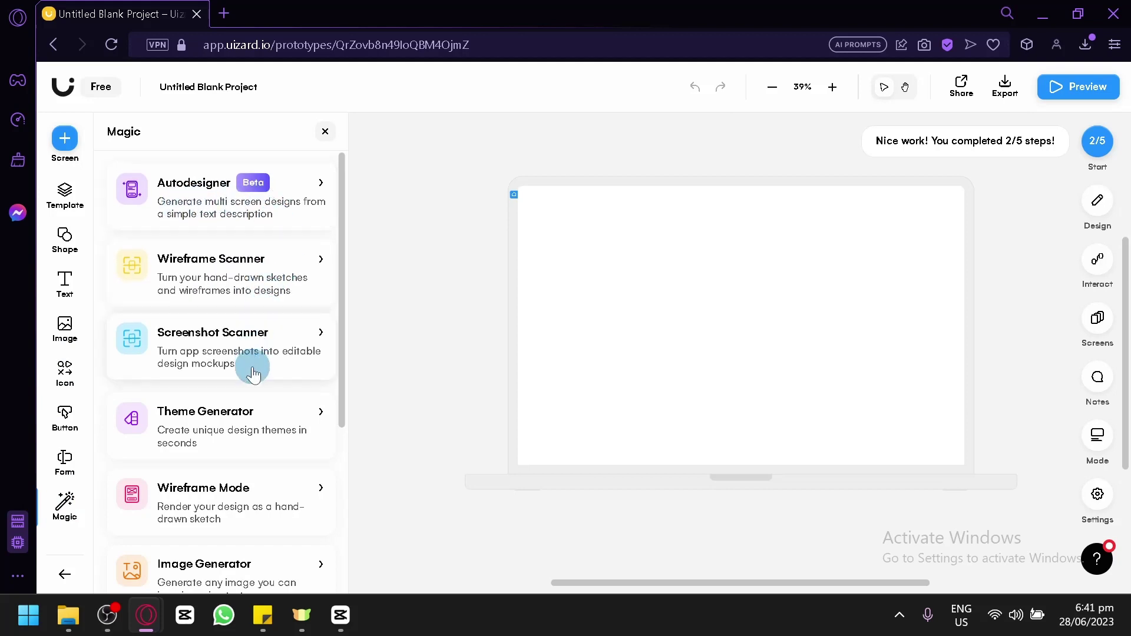
scroll(235, 442, "down", 2)
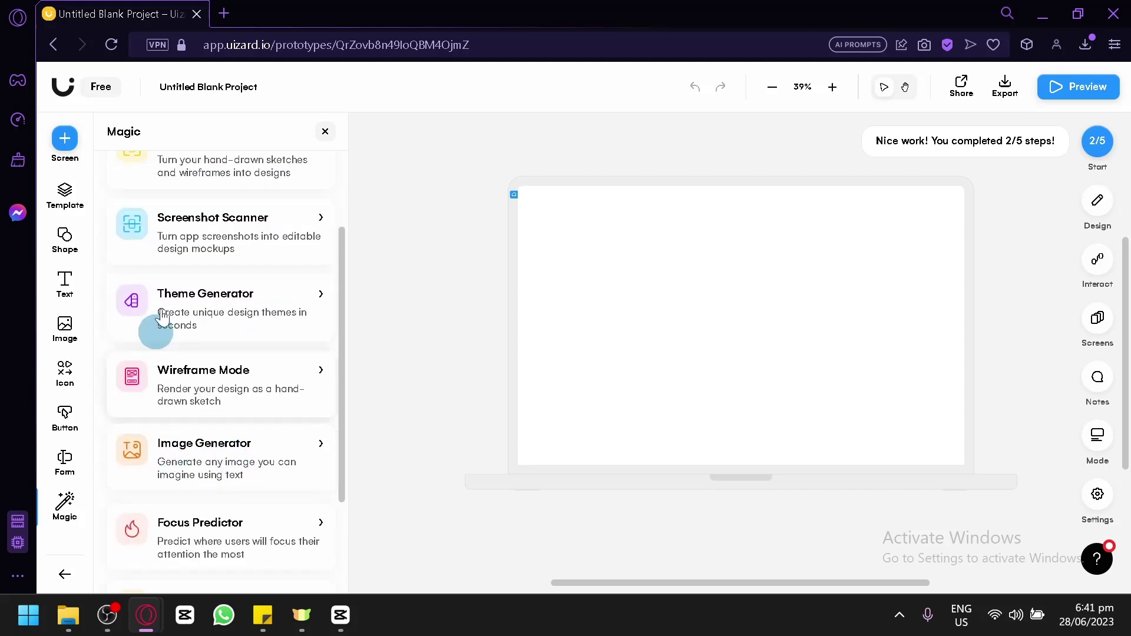
left_click(64, 200)
left_click(210, 247)
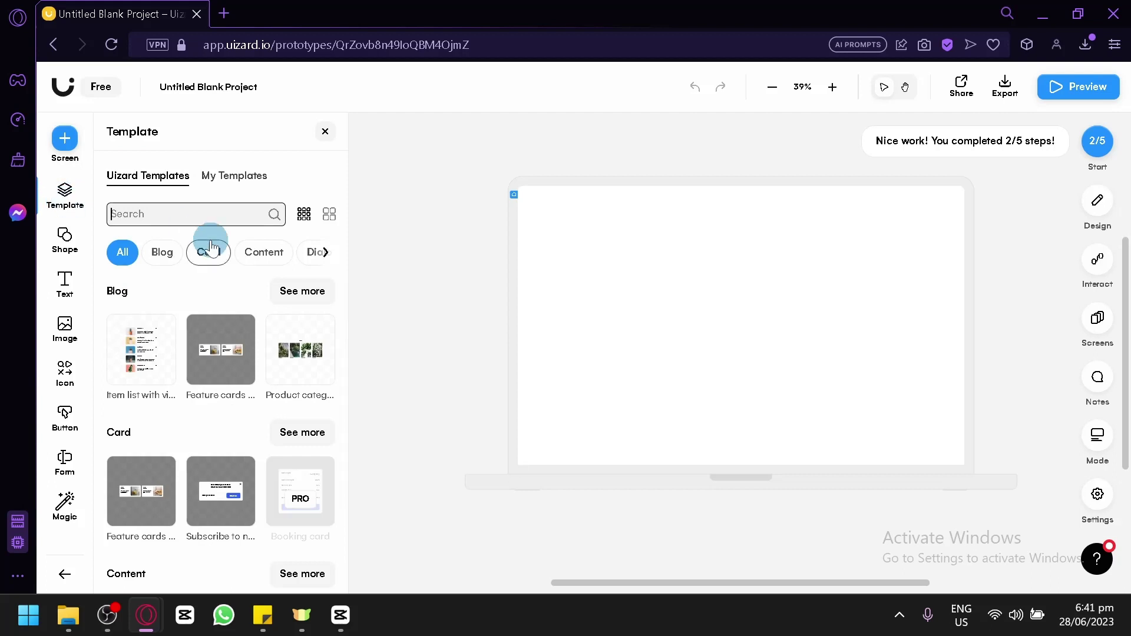
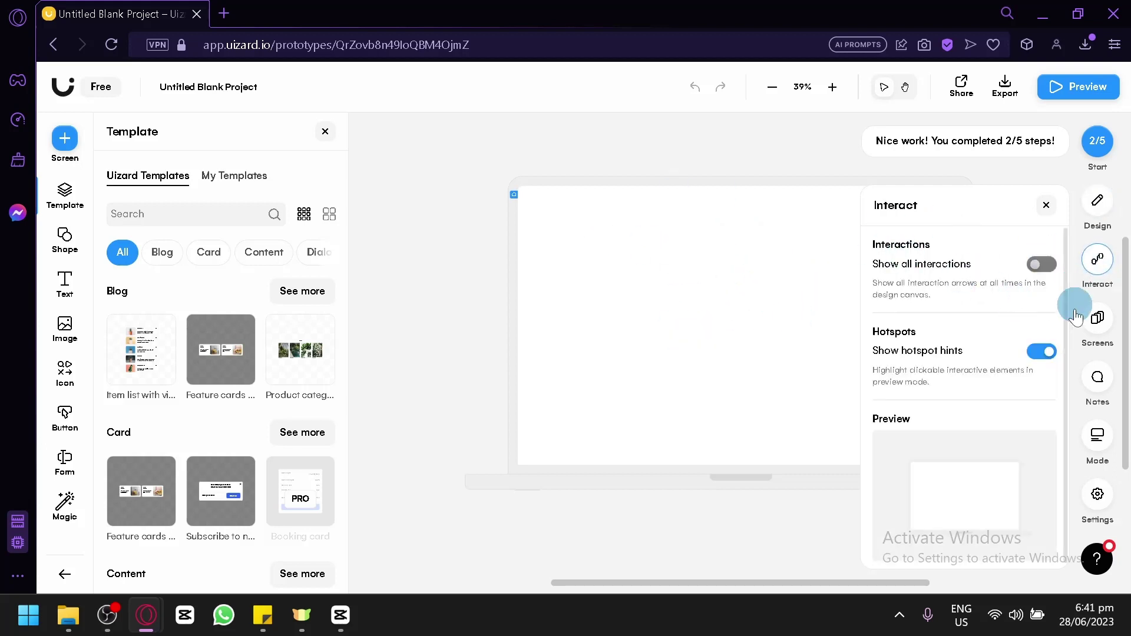
Add a second blank screen from the screens overview and close the overview.
left_click(1098, 327)
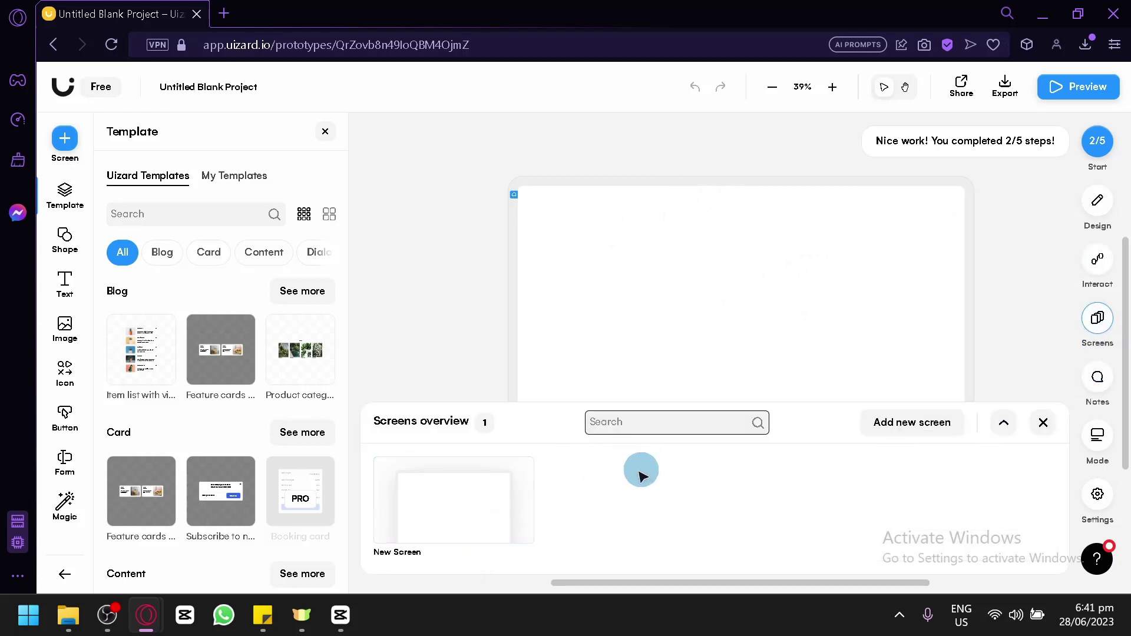
left_click(898, 436)
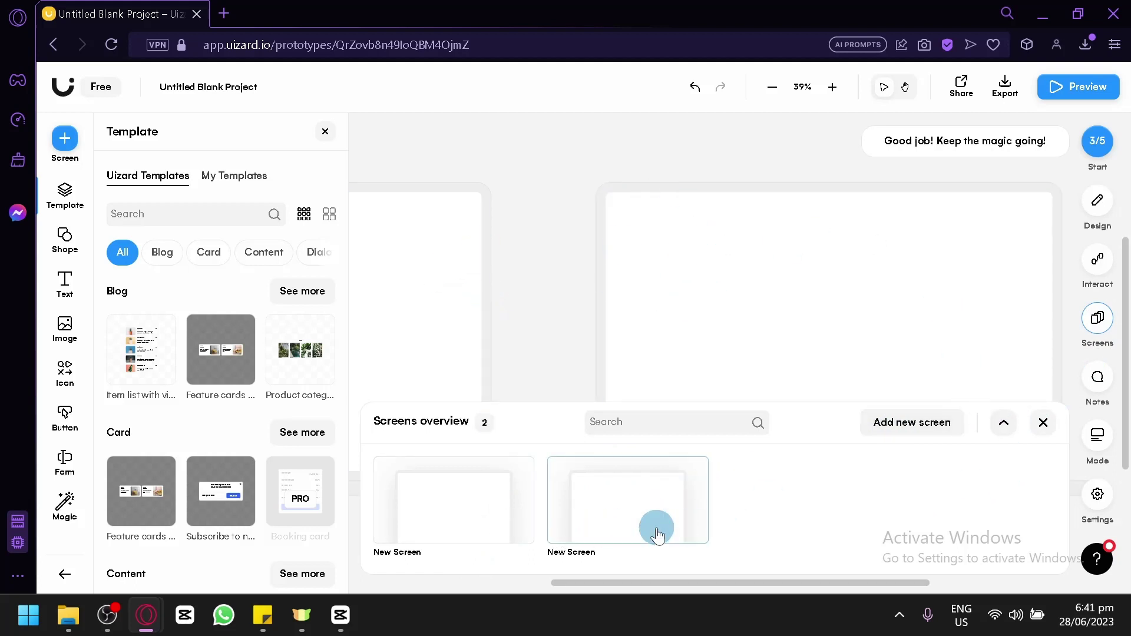
left_click(1043, 423)
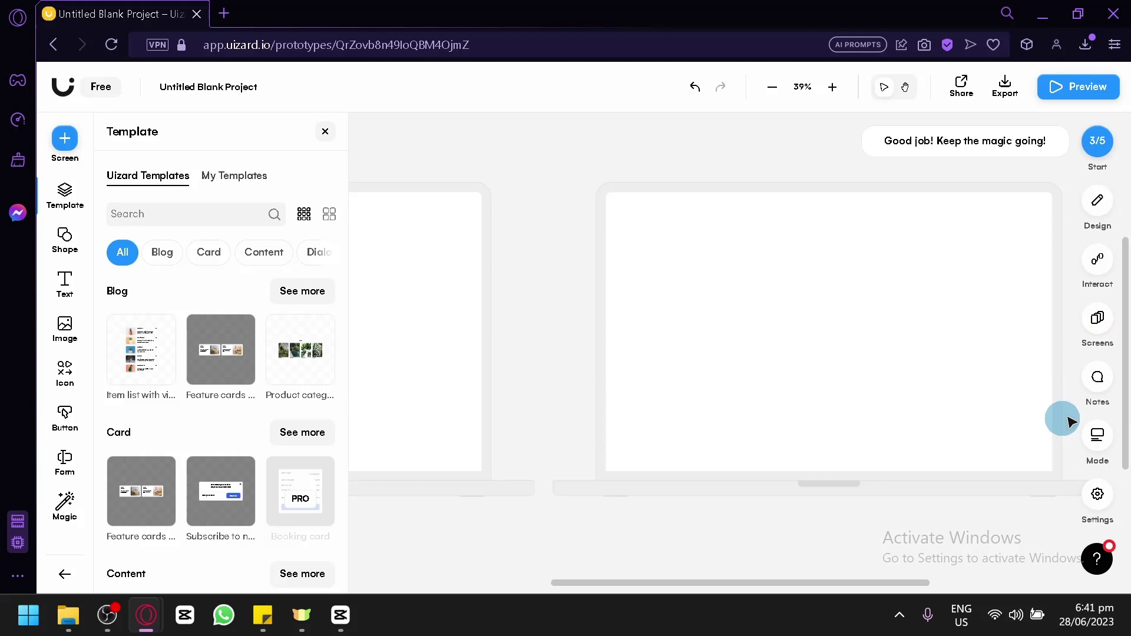
Switch the project to Wireframe Mode and return it to Mockup Mode.
left_click(1094, 443)
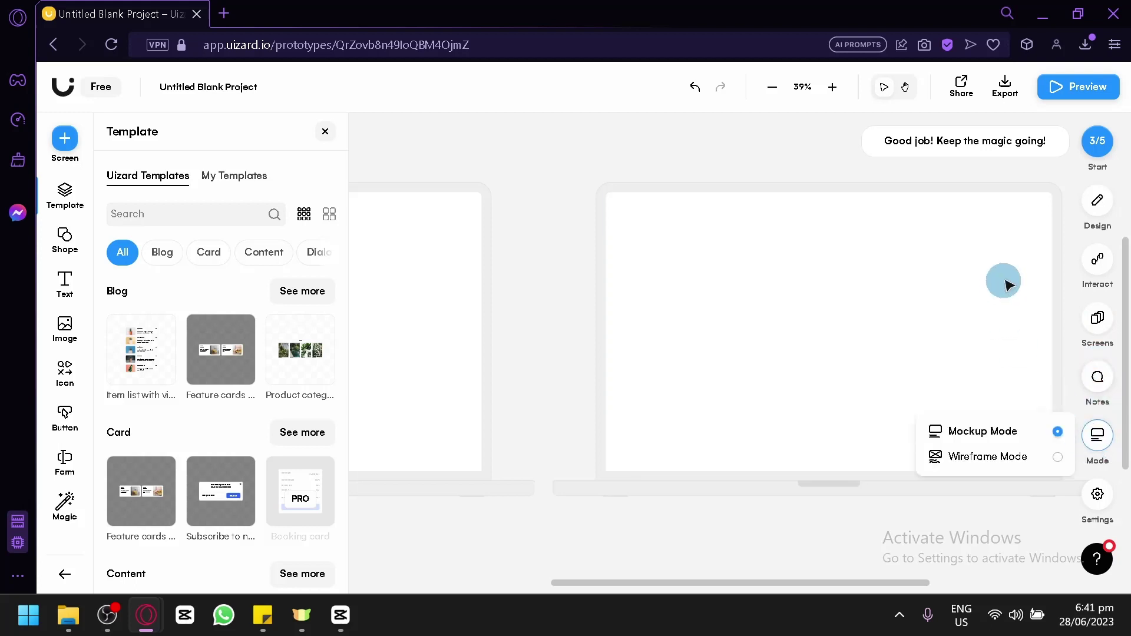
left_click(1057, 457)
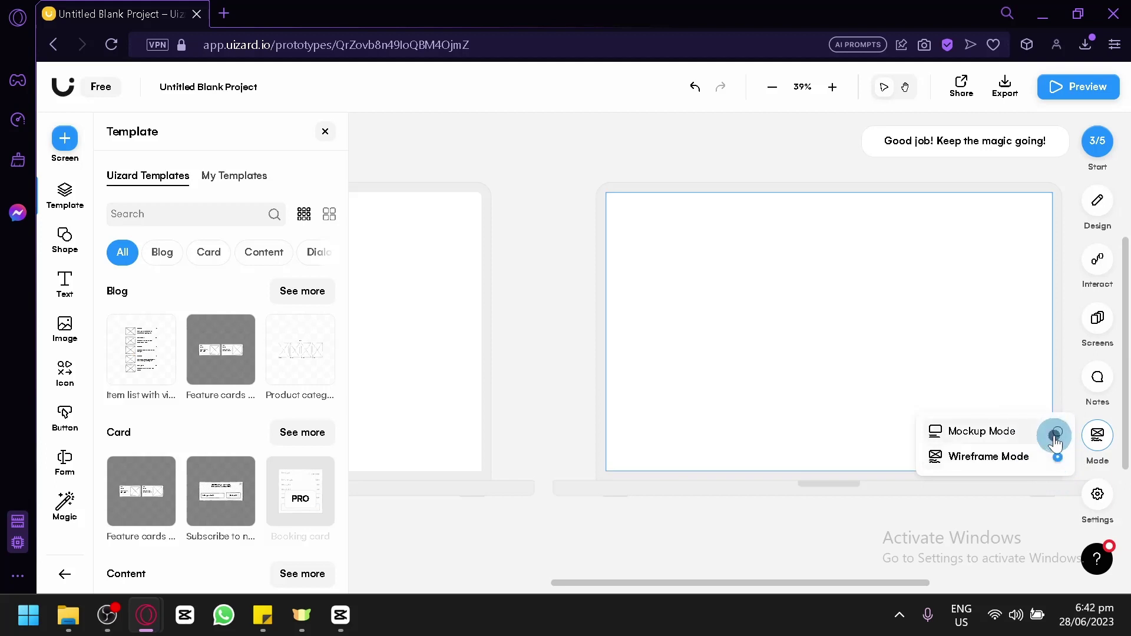
left_click(1058, 431)
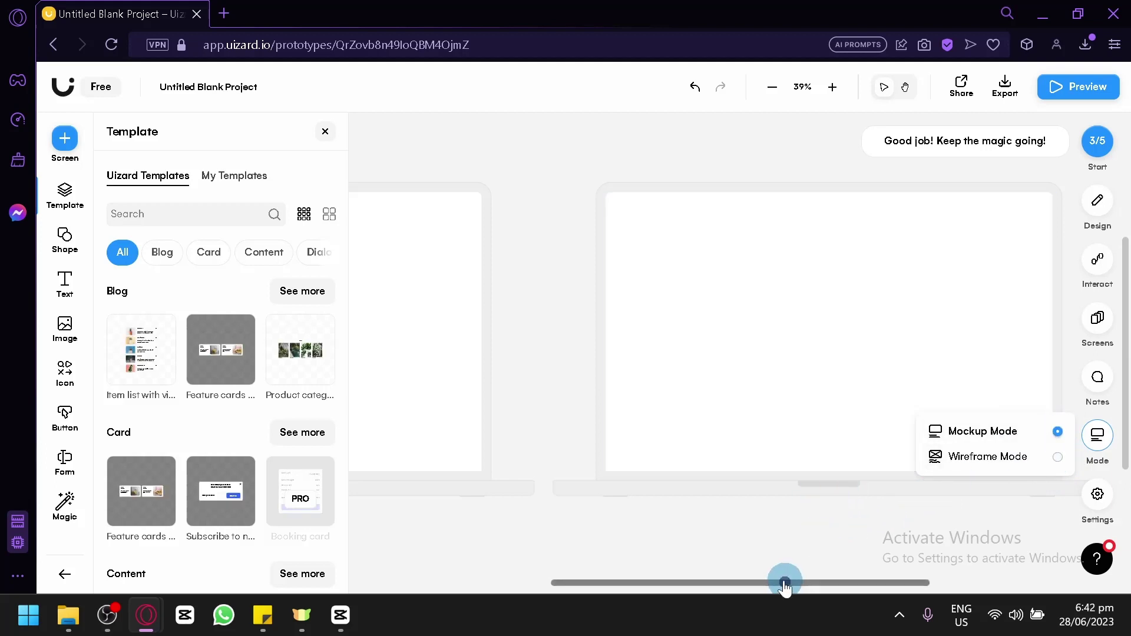
Close the template library and view the first screen beside the second one on the canvas.
left_click_drag(786, 582, 649, 610)
left_click(1107, 167)
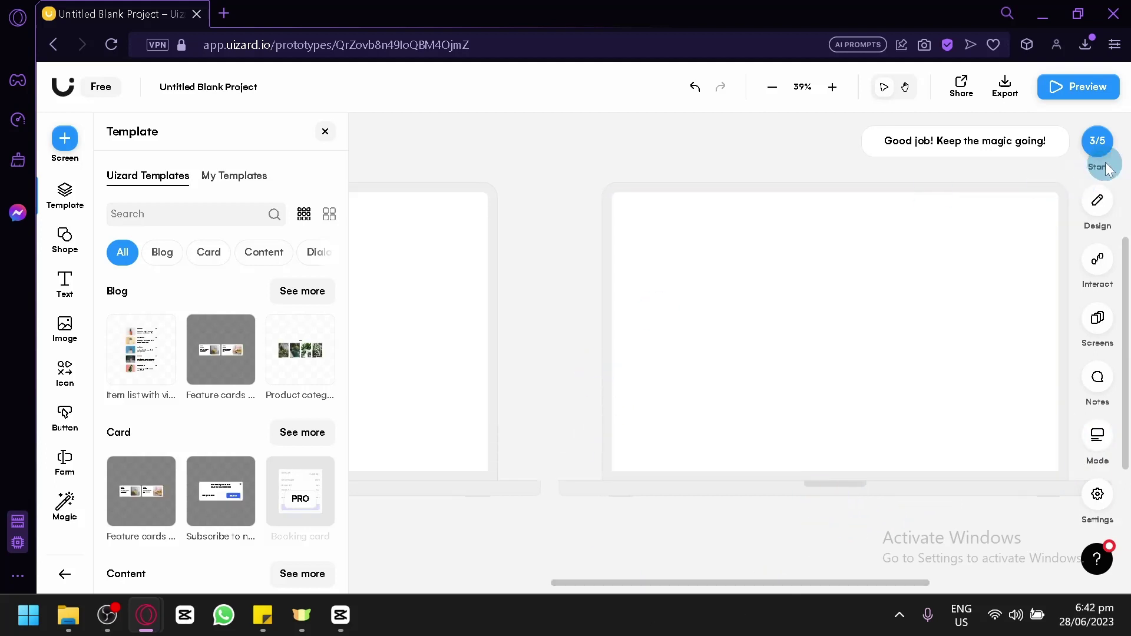
left_click(325, 130)
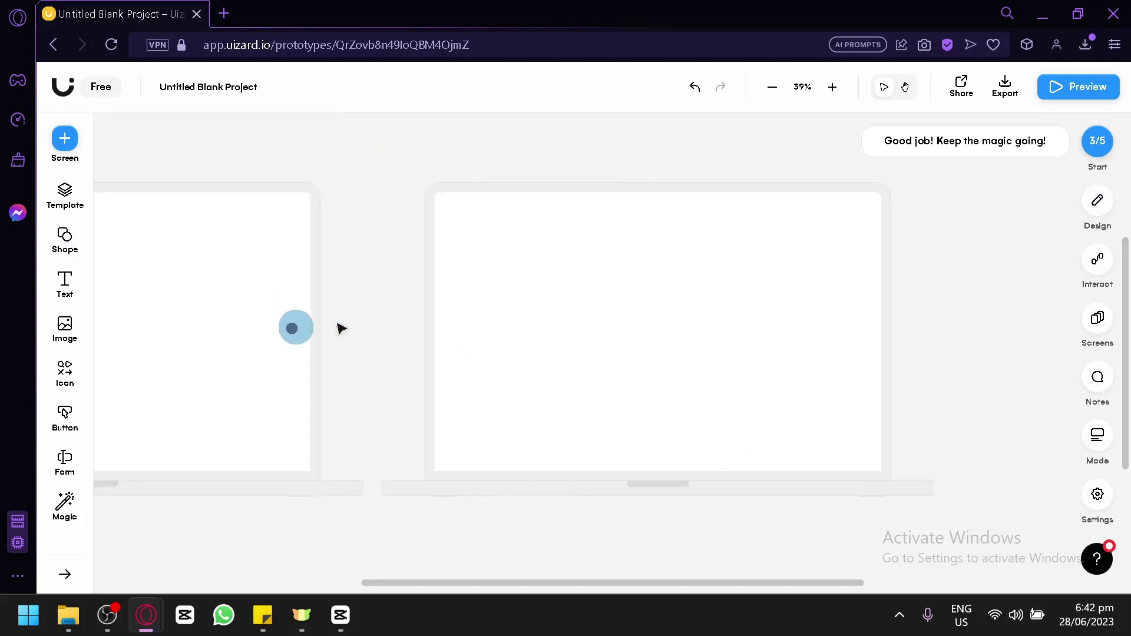
left_click_drag(371, 323, 753, 331)
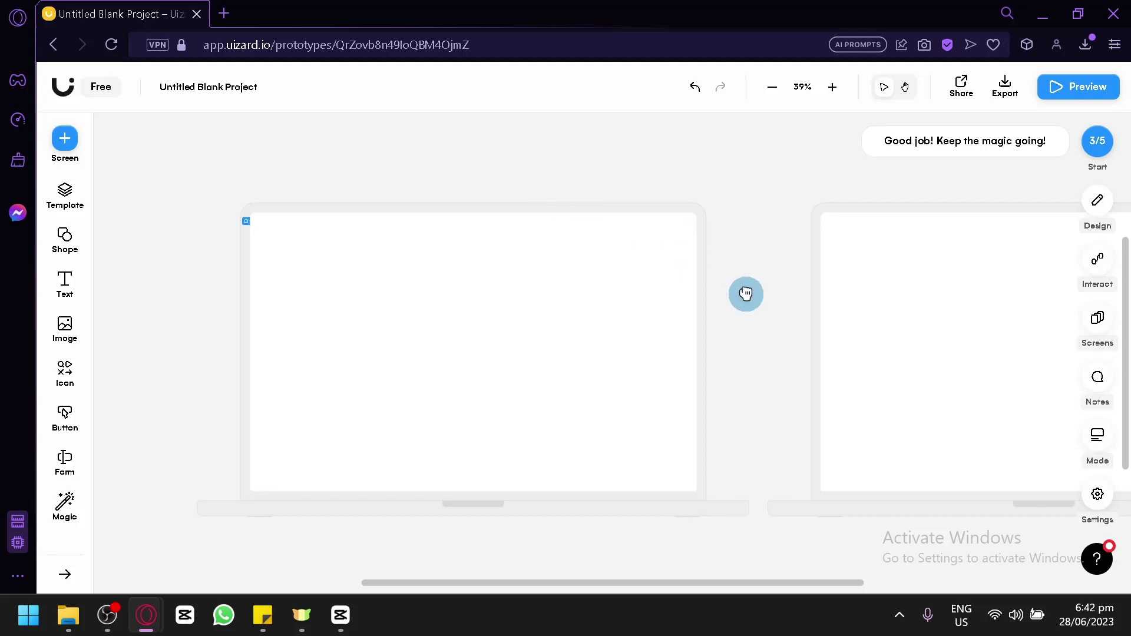
left_click_drag(745, 293, 828, 247)
scroll(462, 355, "up", 3)
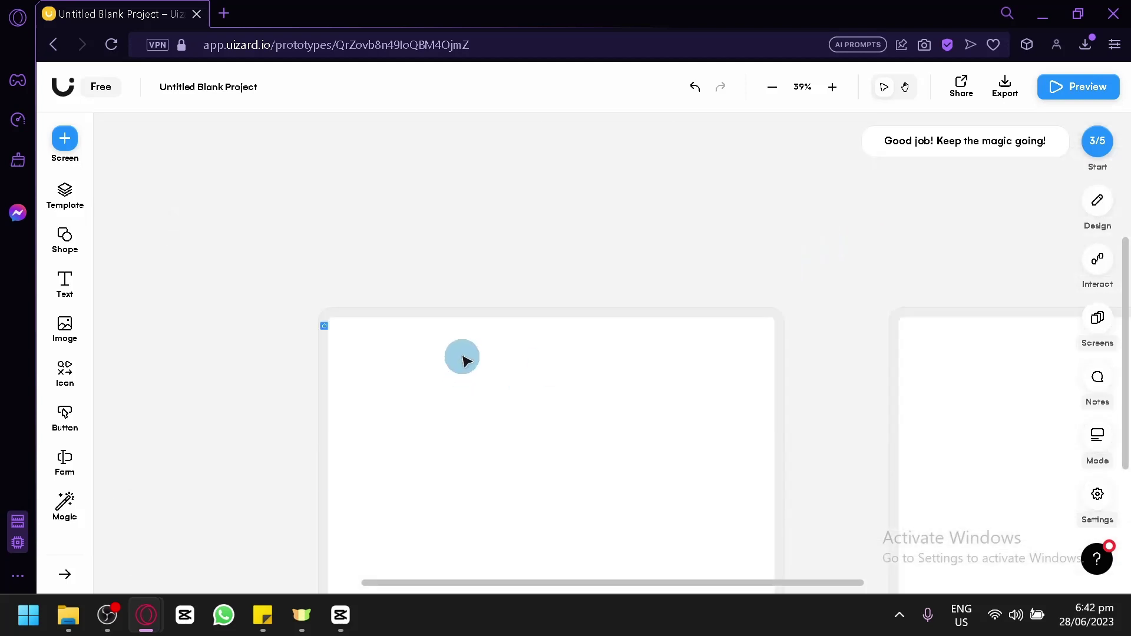
scroll(454, 315, "down", 2)
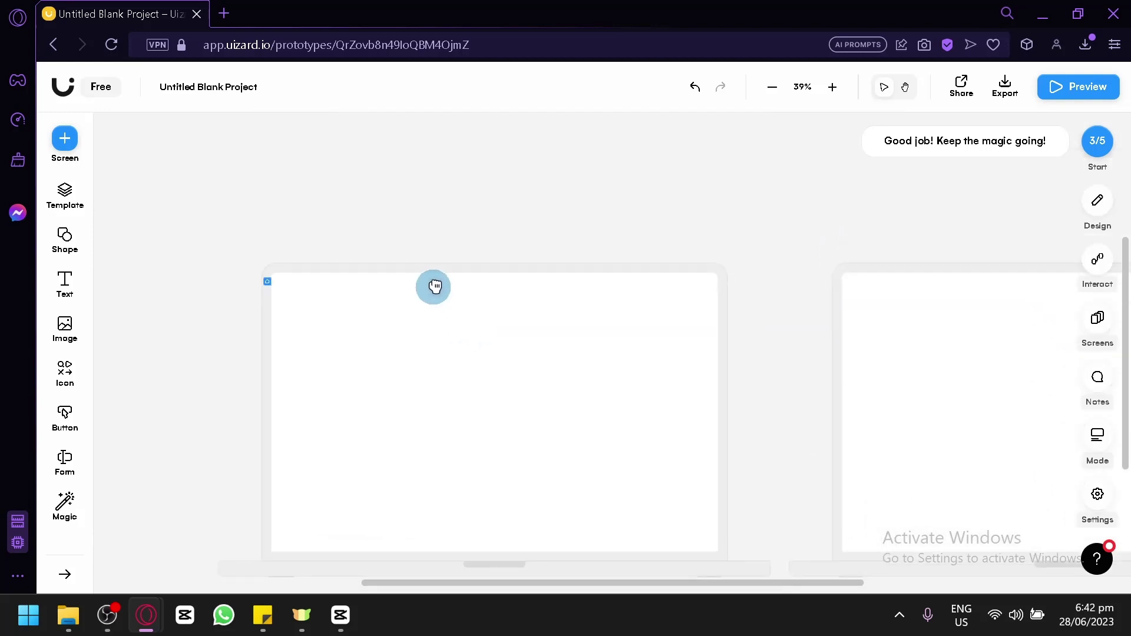
Place a Card White shape in the upper-left area of the first screen.
scroll(475, 336, "up", 1)
scroll(475, 336, "down", 1)
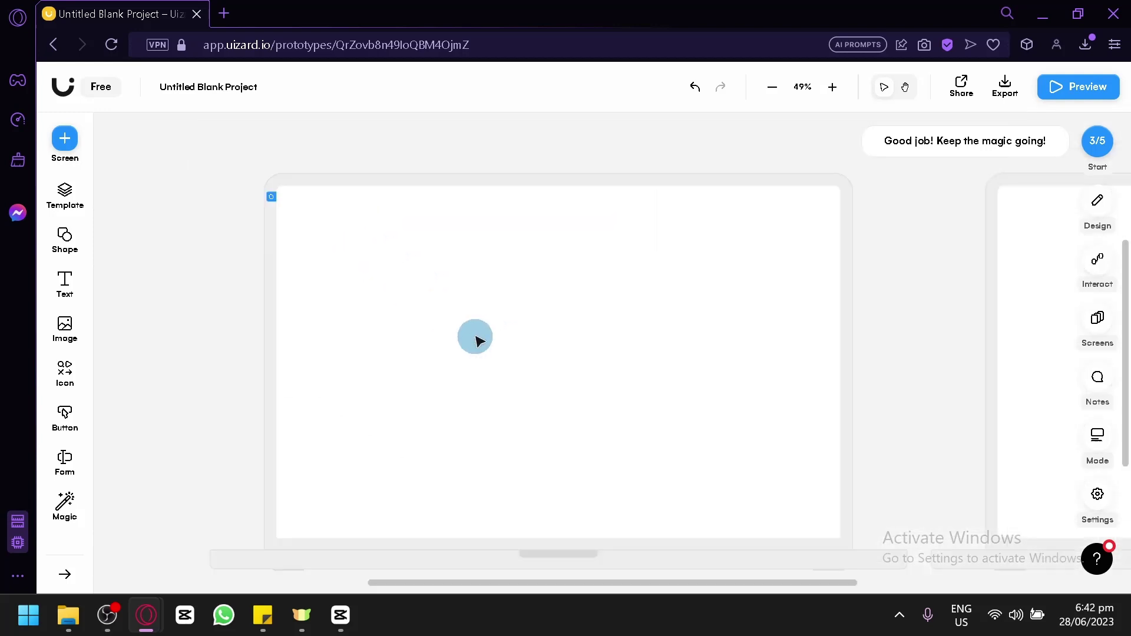
scroll(476, 334, "down", 3)
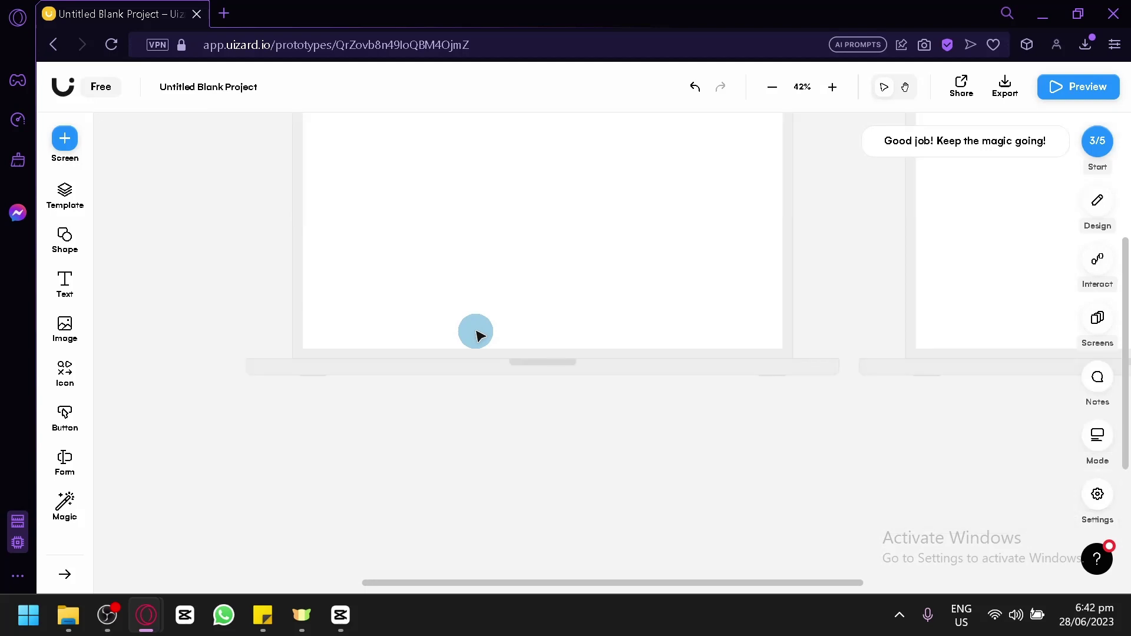
scroll(475, 331, "up", 3)
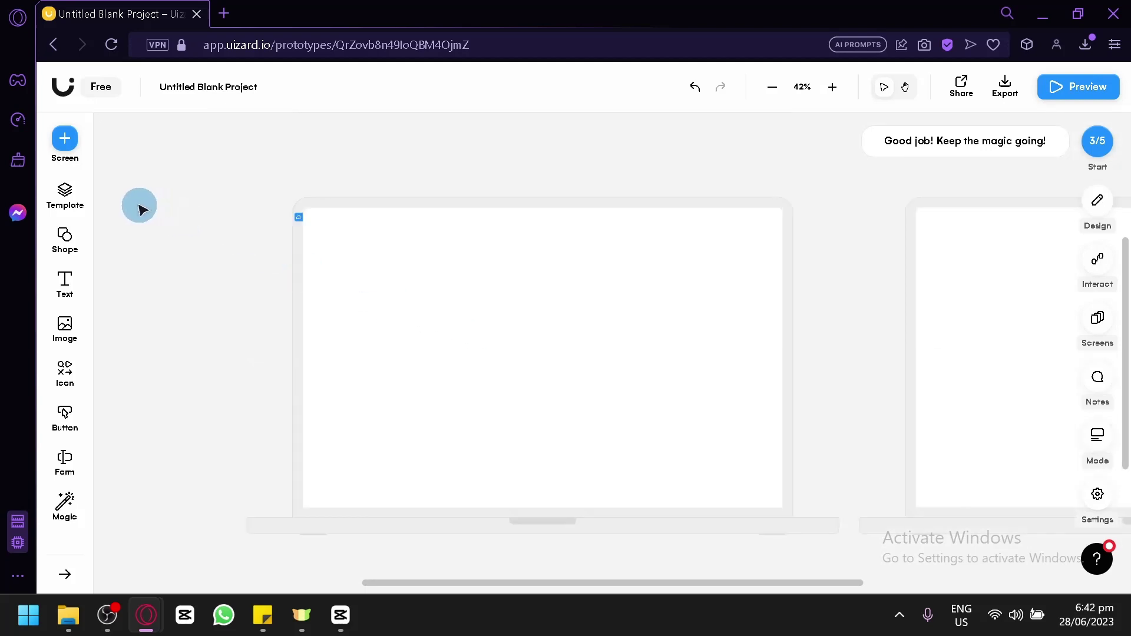
left_click(77, 246)
left_click_drag(139, 245, 565, 301)
left_click(566, 315)
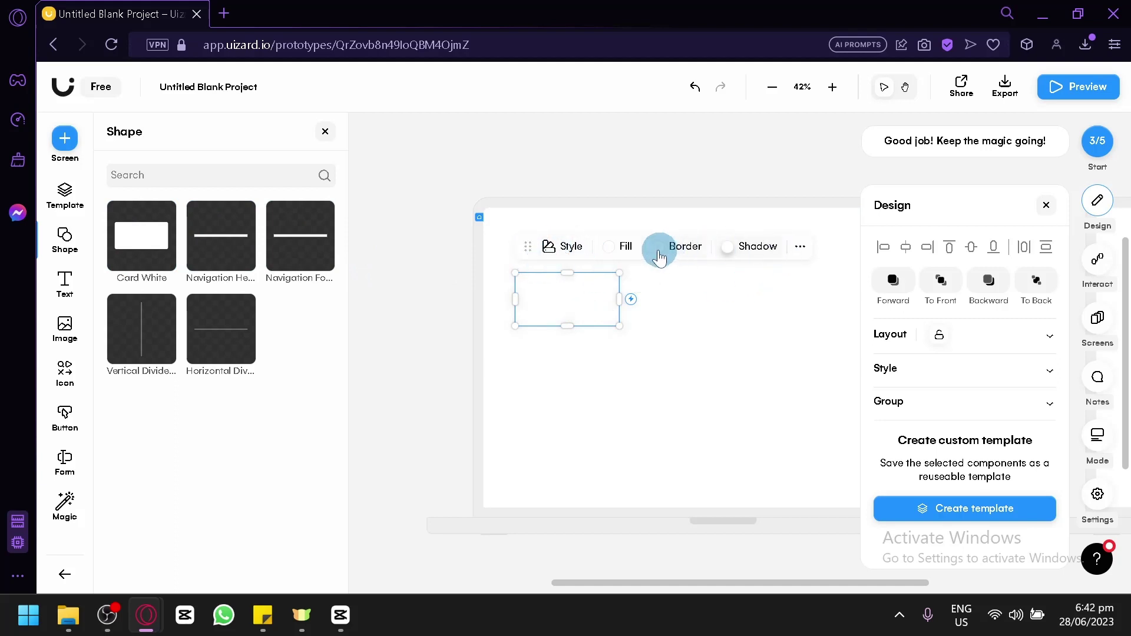
Fill the card with a near-black monochrome colour and deselect it.
left_click(620, 252)
left_click(682, 394)
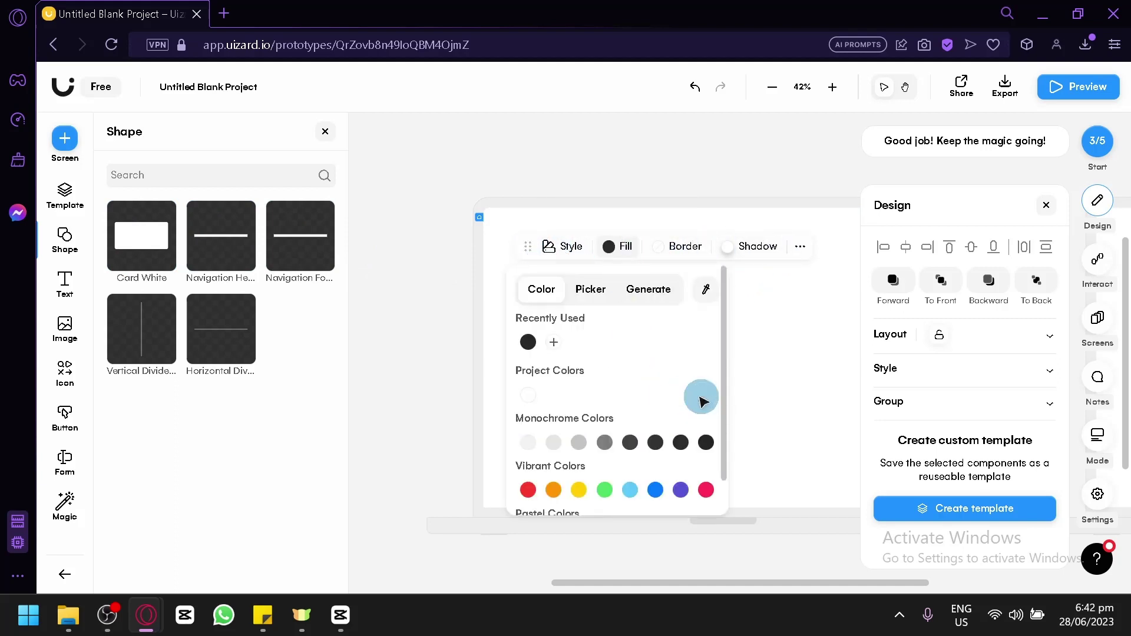
left_click(788, 377)
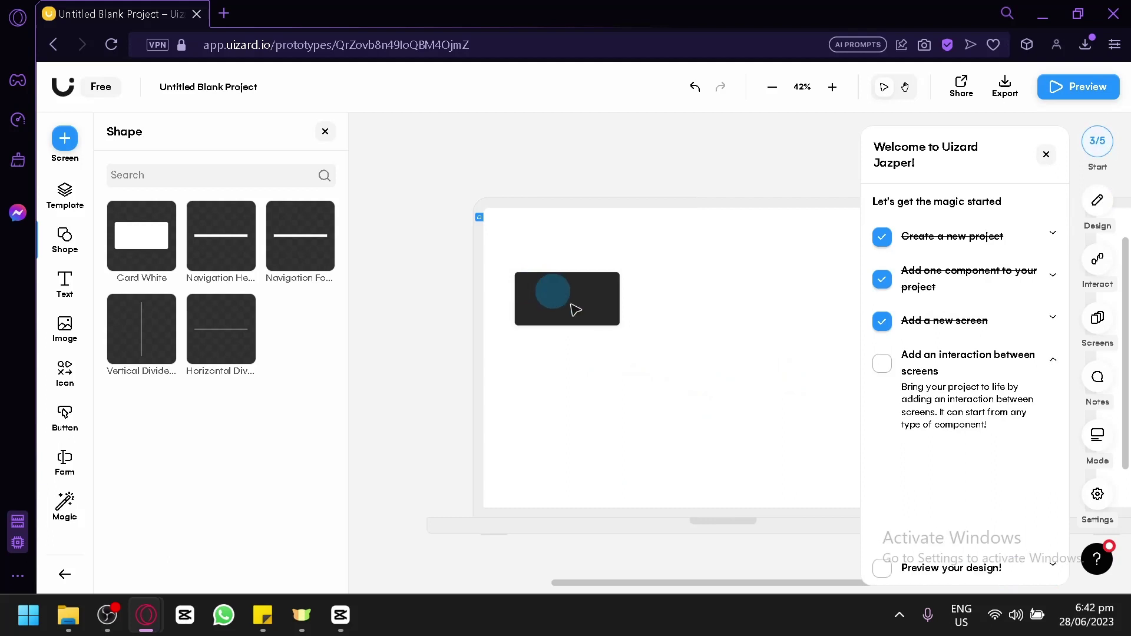
Try the Retro shadow on the dark card, move the card slightly up, and close the getting-started checklist.
left_click(603, 313)
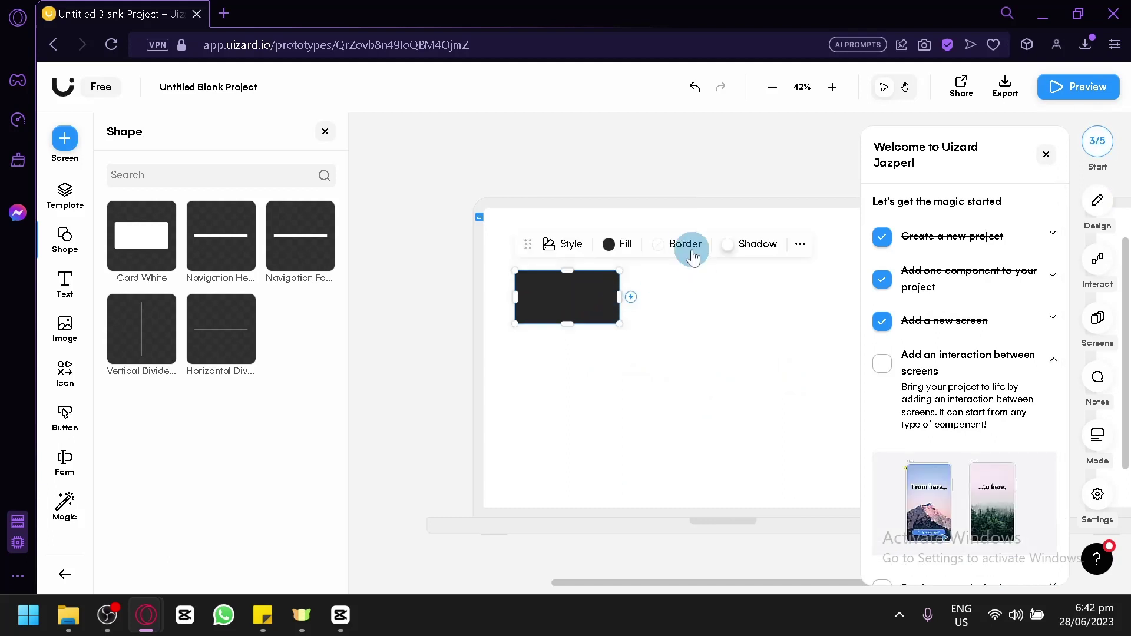
left_click(738, 247)
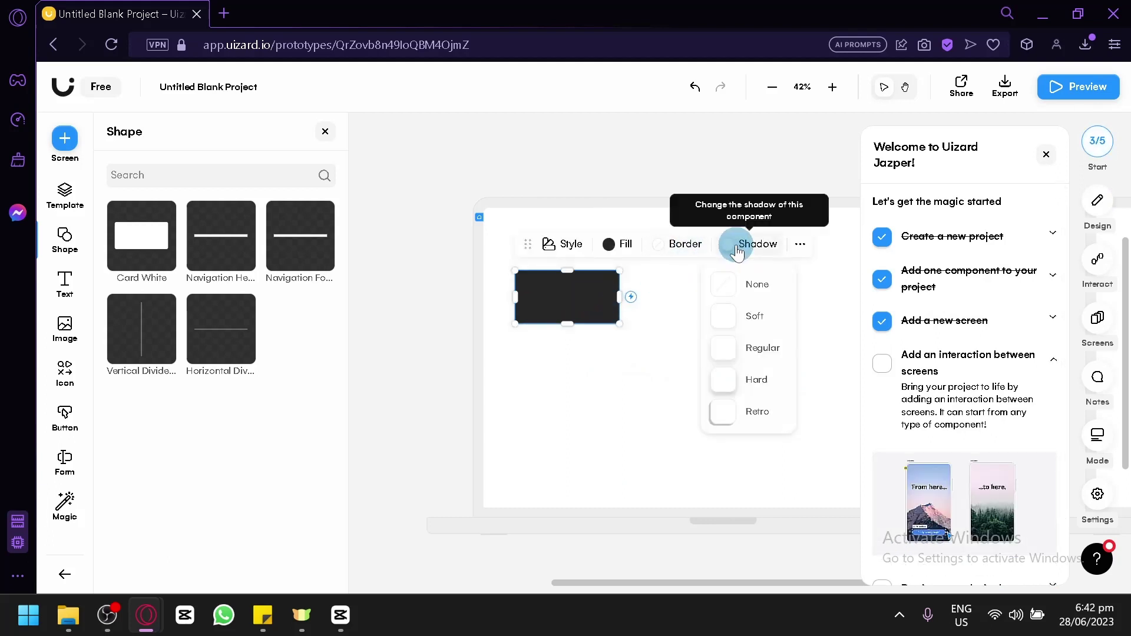
left_click(758, 412)
left_click(704, 390)
left_click_drag(578, 295, 571, 258)
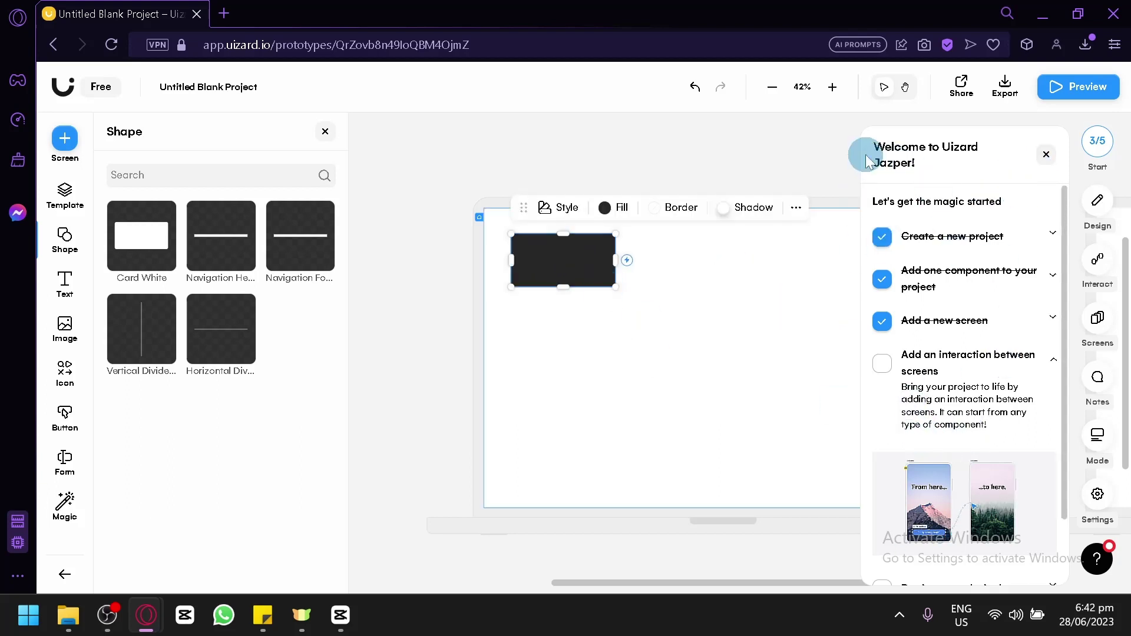
scroll(914, 375, "down", 1)
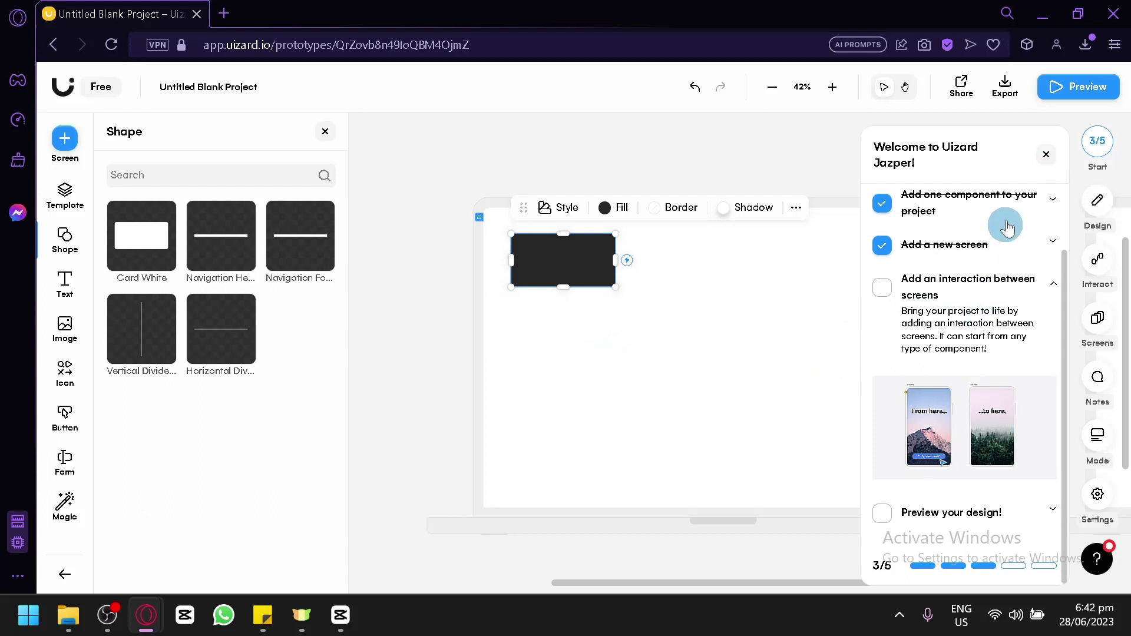
left_click(1051, 155)
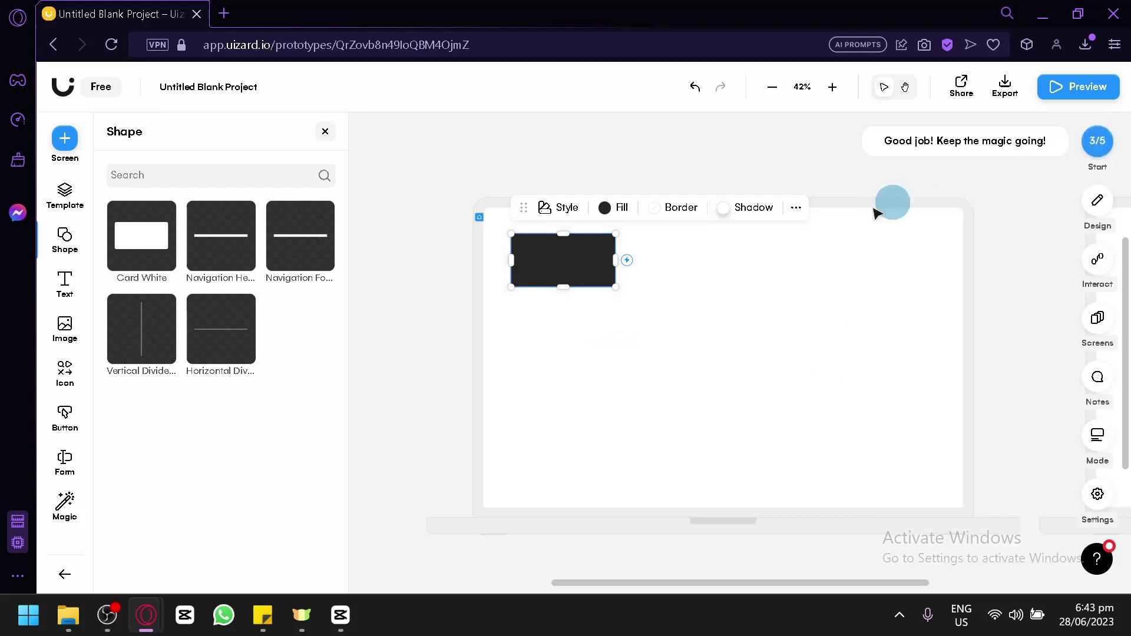
Add the product categories template from the Blog templates below the dark card on the first screen.
left_click(65, 193)
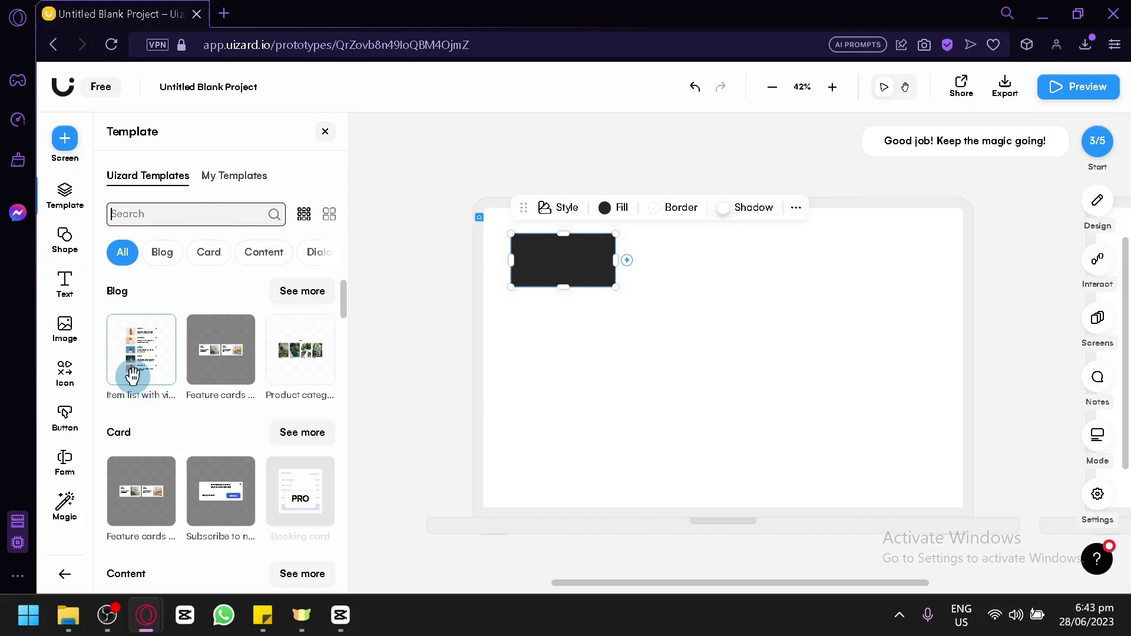
left_click_drag(293, 362, 621, 378)
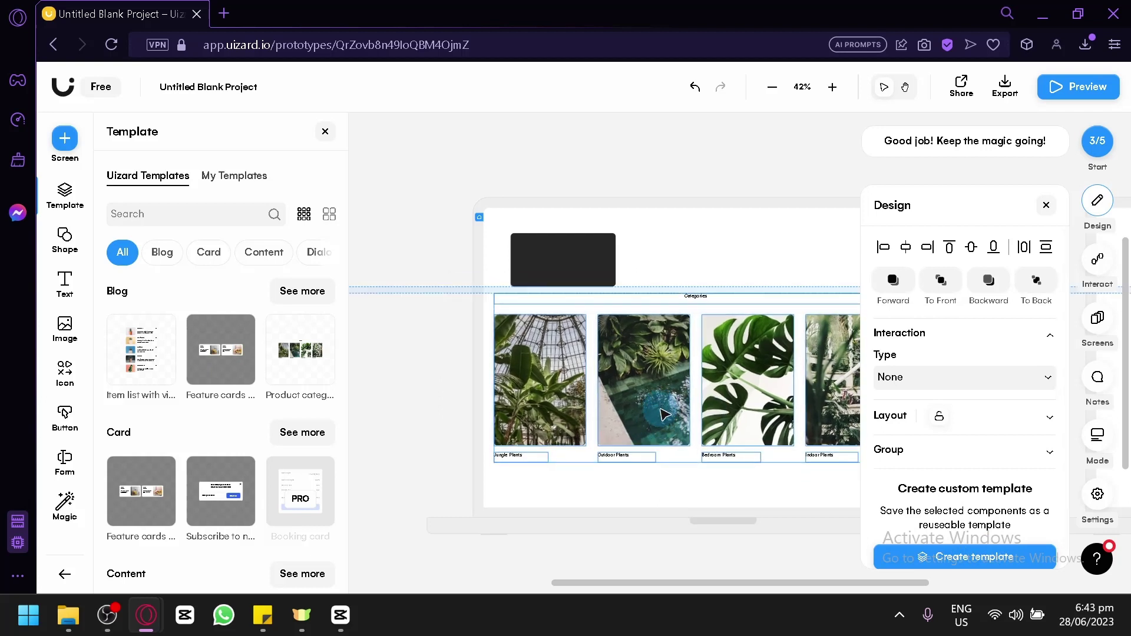
left_click(620, 495)
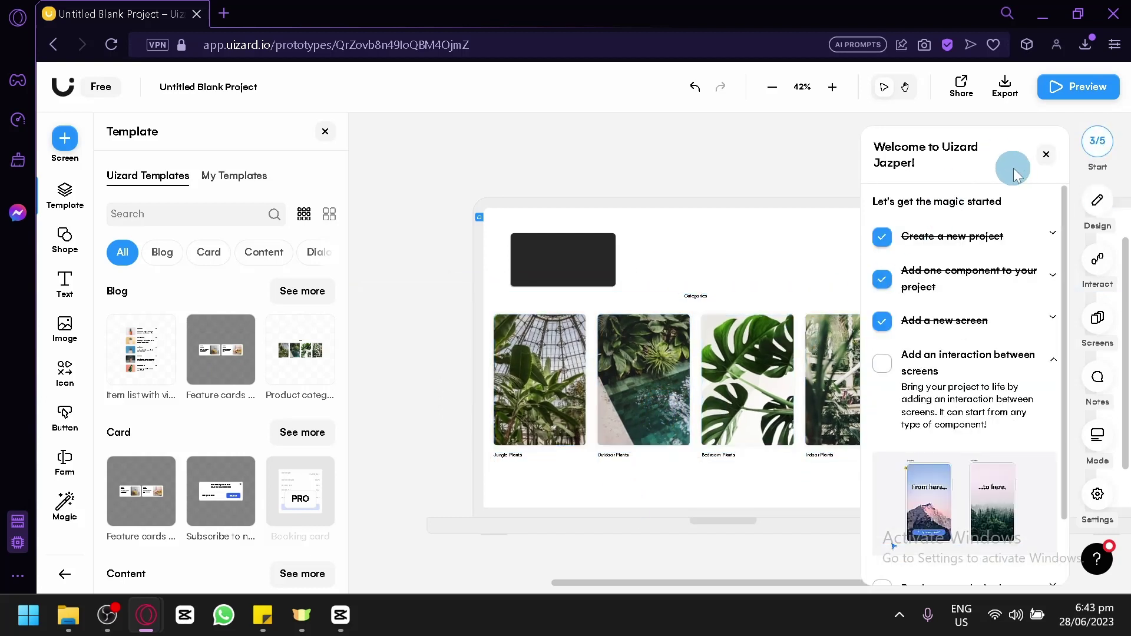
Move the Indoor Plants image slightly to the right, away from the Bedroom Plants image.
left_click(853, 410)
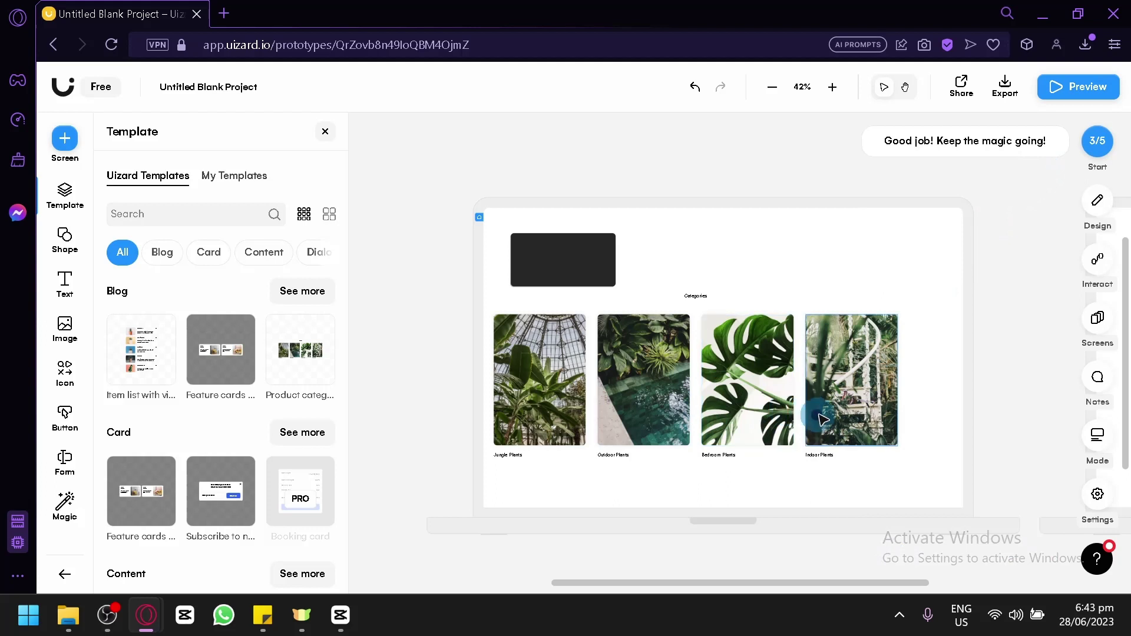
left_click(854, 418)
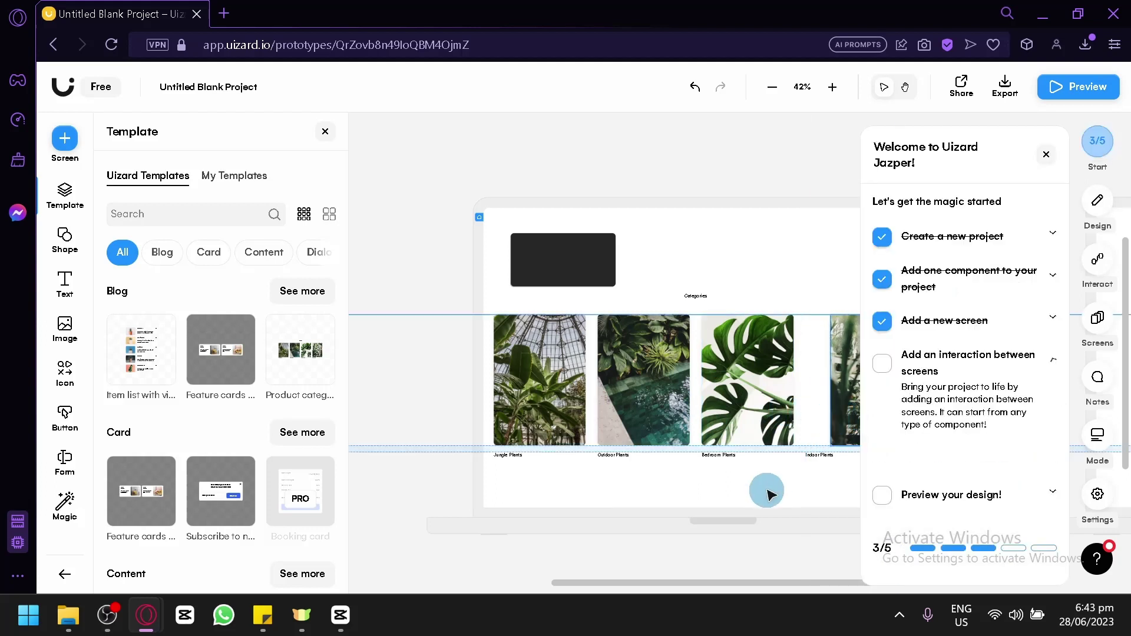
left_click(490, 281)
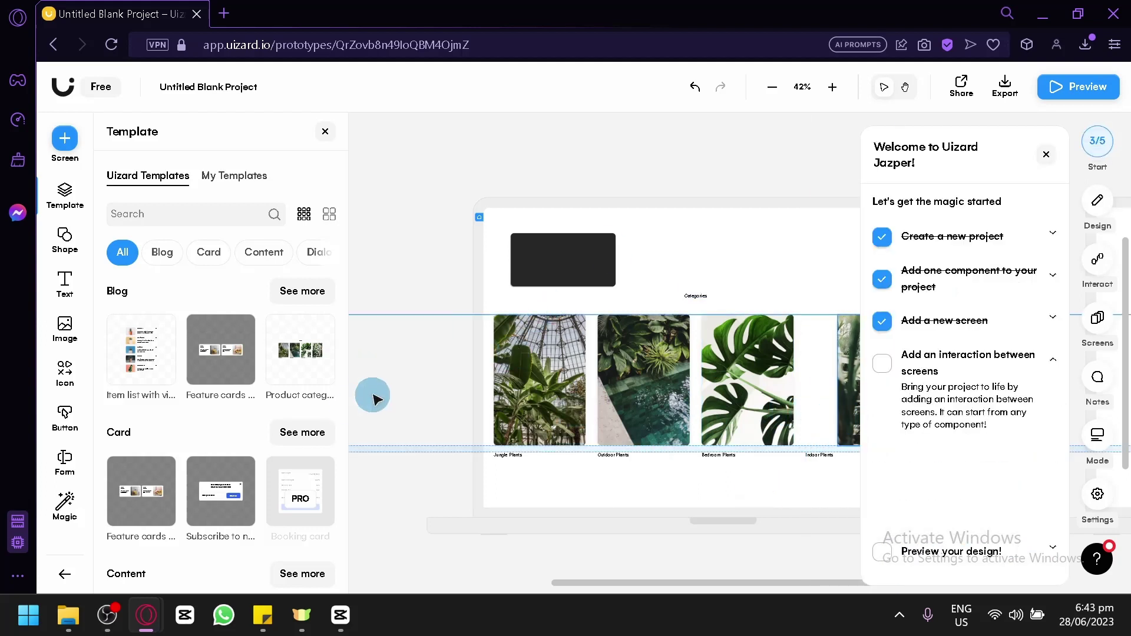
left_click(693, 269)
left_click(1081, 152)
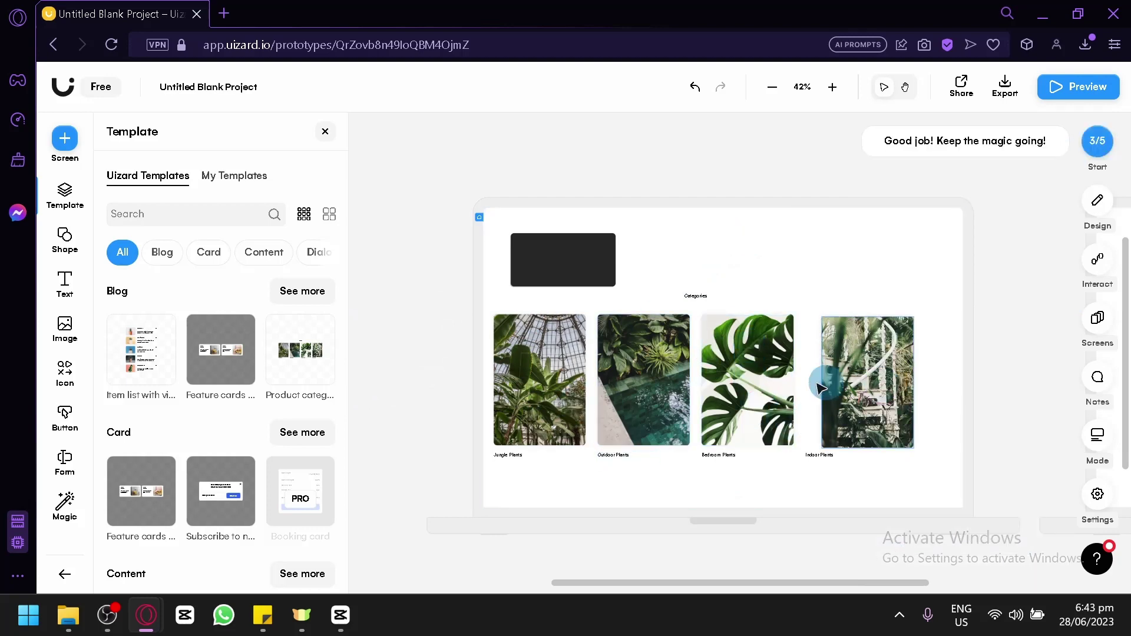
Shift the Bedroom Plants image to the right and back into line with its caption, closing the side panels.
scroll(787, 433, "up", 2)
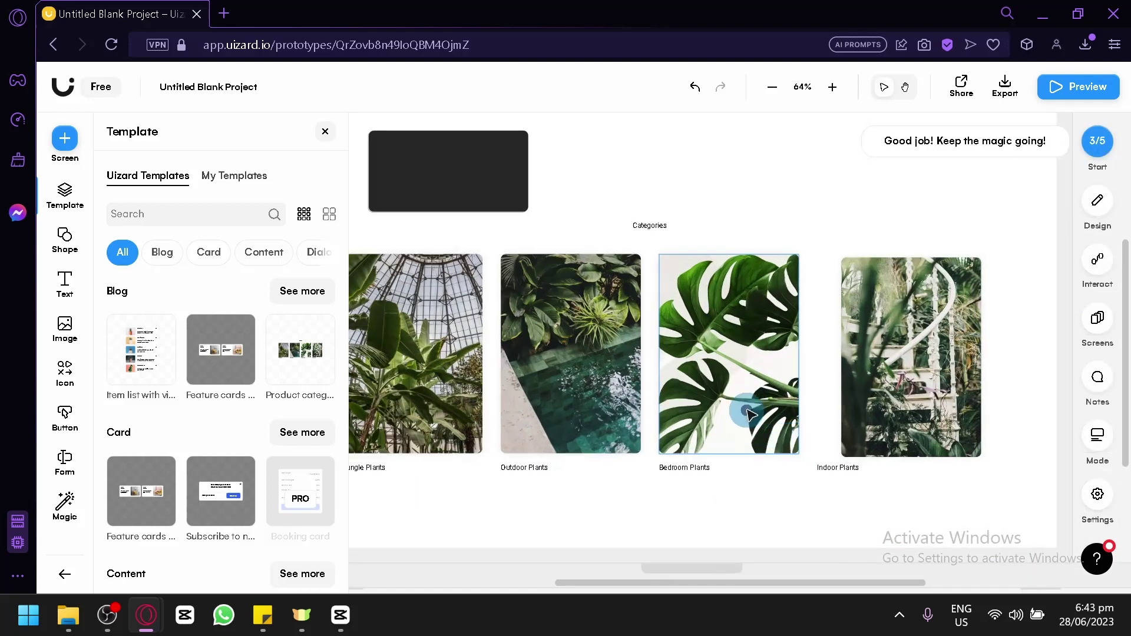
left_click(752, 415)
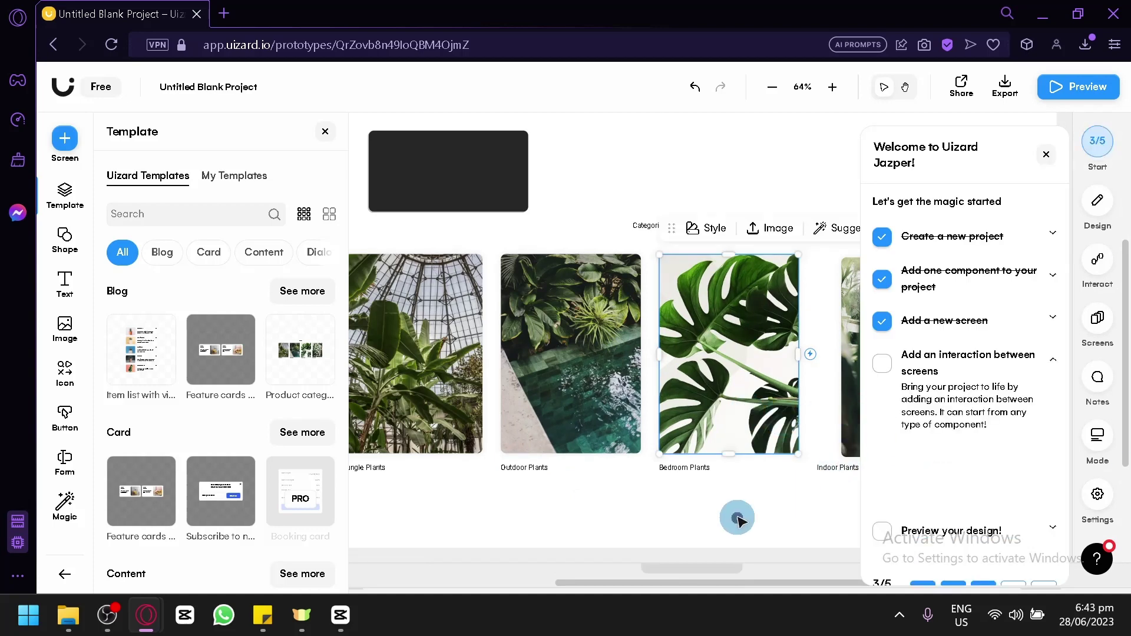
left_click_drag(751, 508, 738, 493)
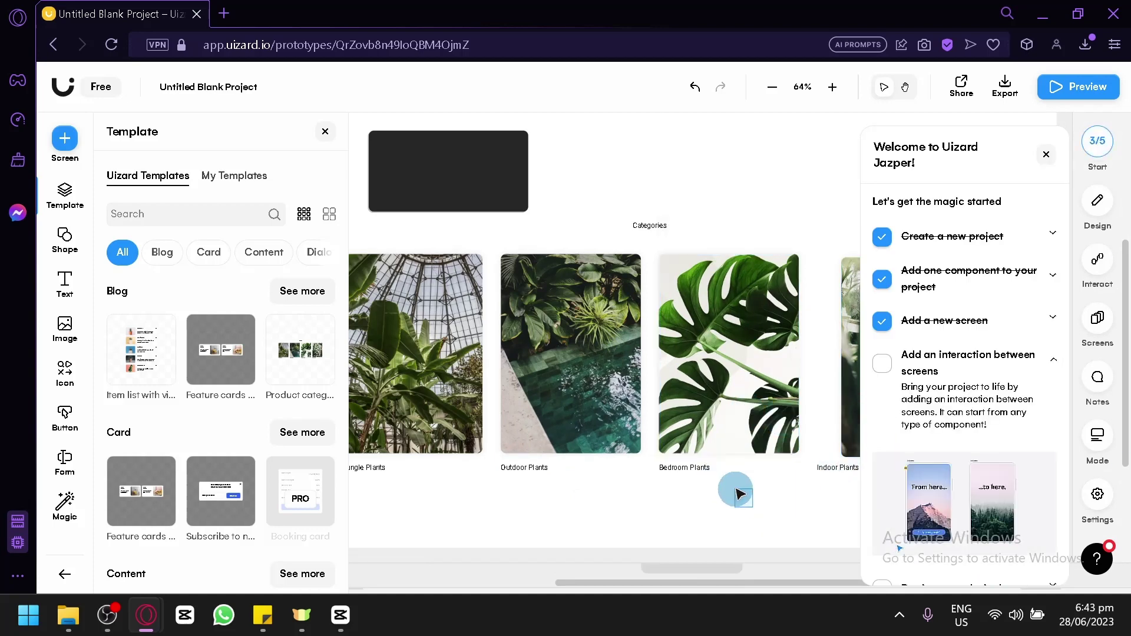
left_click_drag(533, 321, 606, 515)
left_click(606, 515)
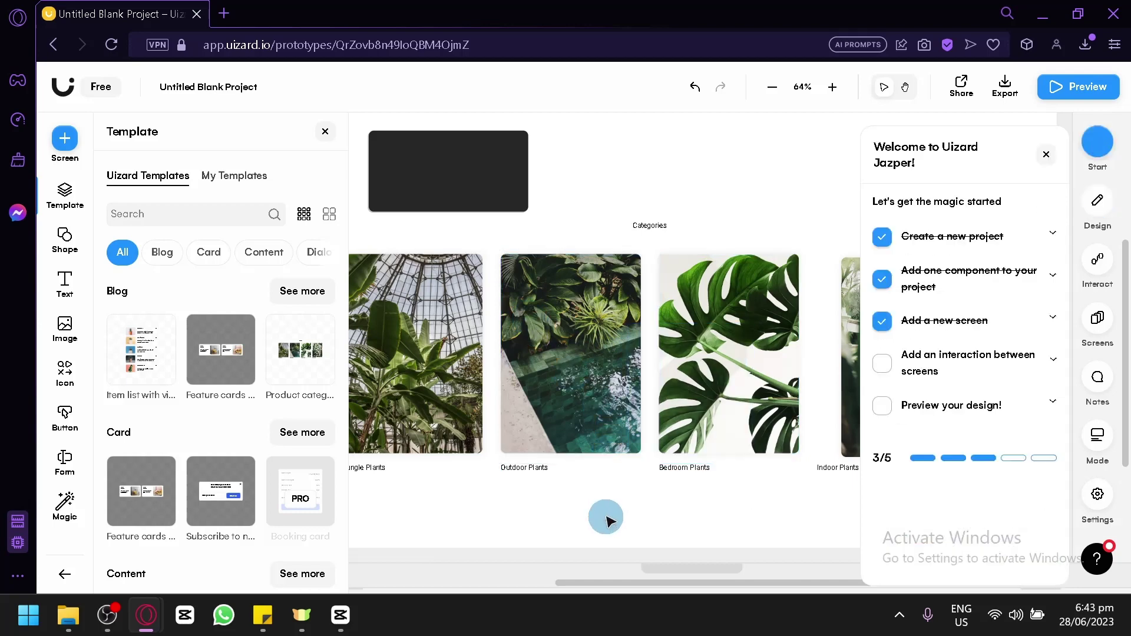
left_click(746, 398)
left_click_drag(746, 398, 759, 402)
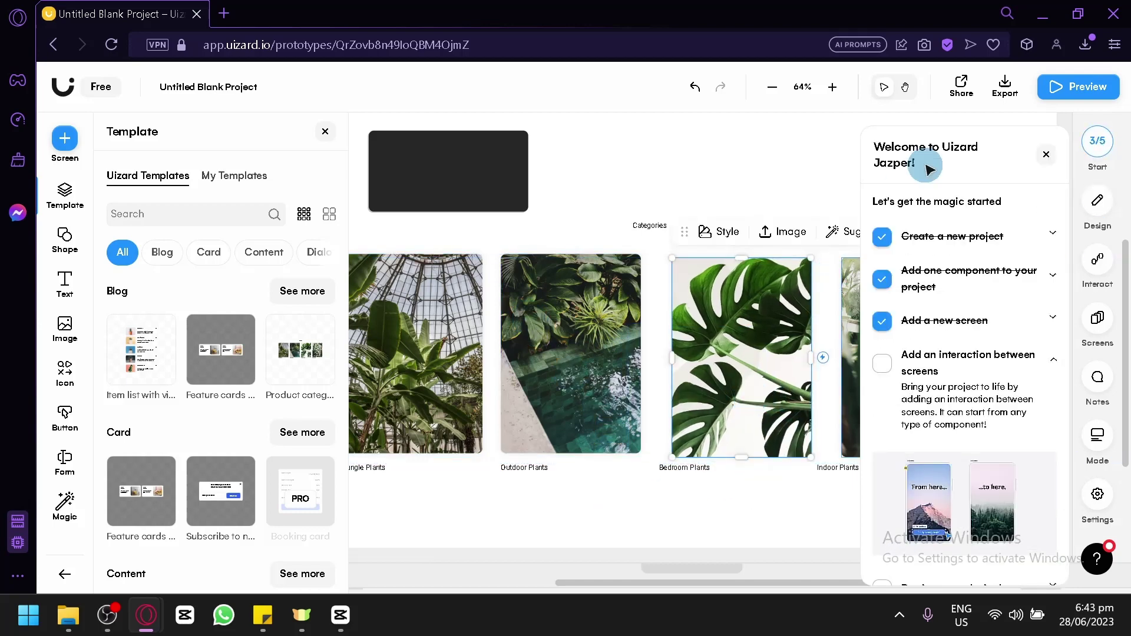
left_click(1046, 154)
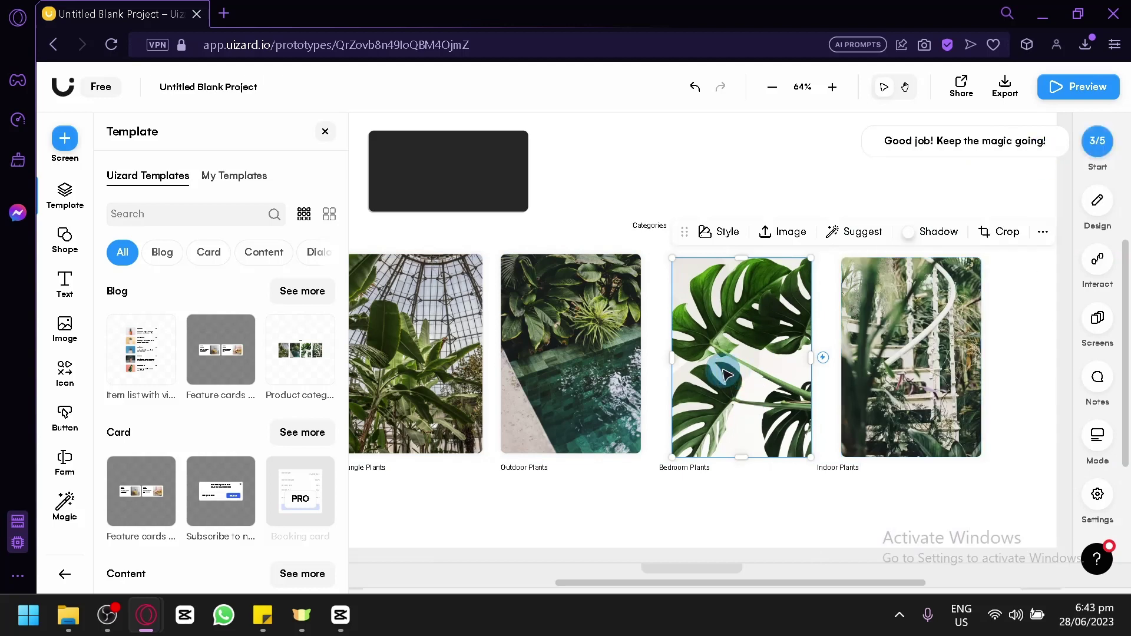
left_click_drag(727, 375, 714, 375)
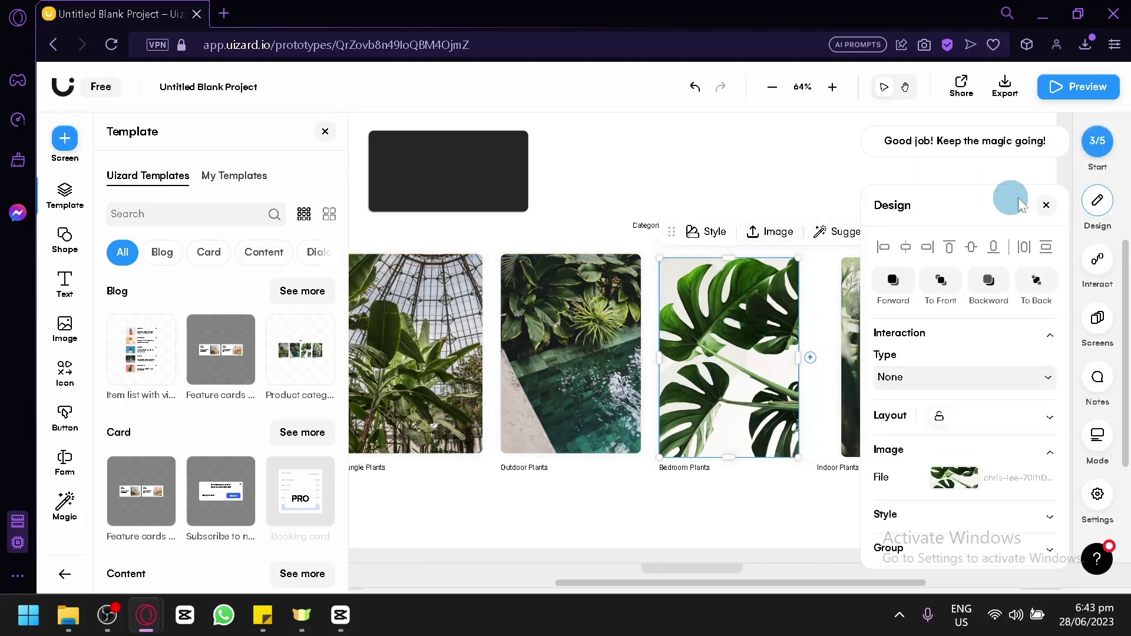
left_click(1046, 207)
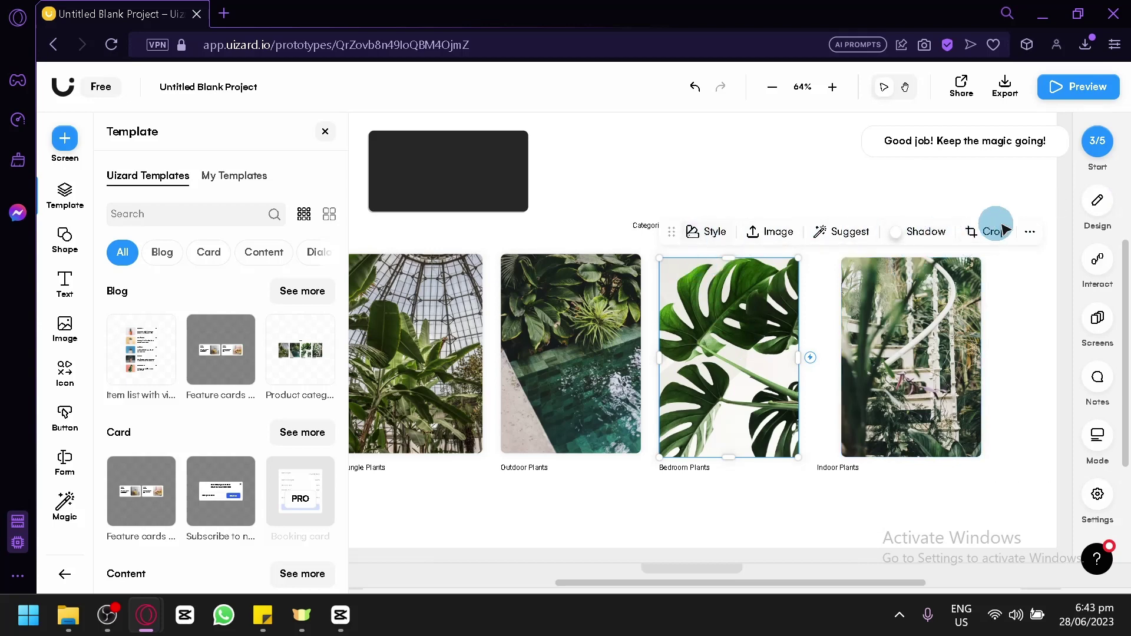
Review the Bedroom Plants image's interaction, layout, image and style options and close them.
left_click(1029, 234)
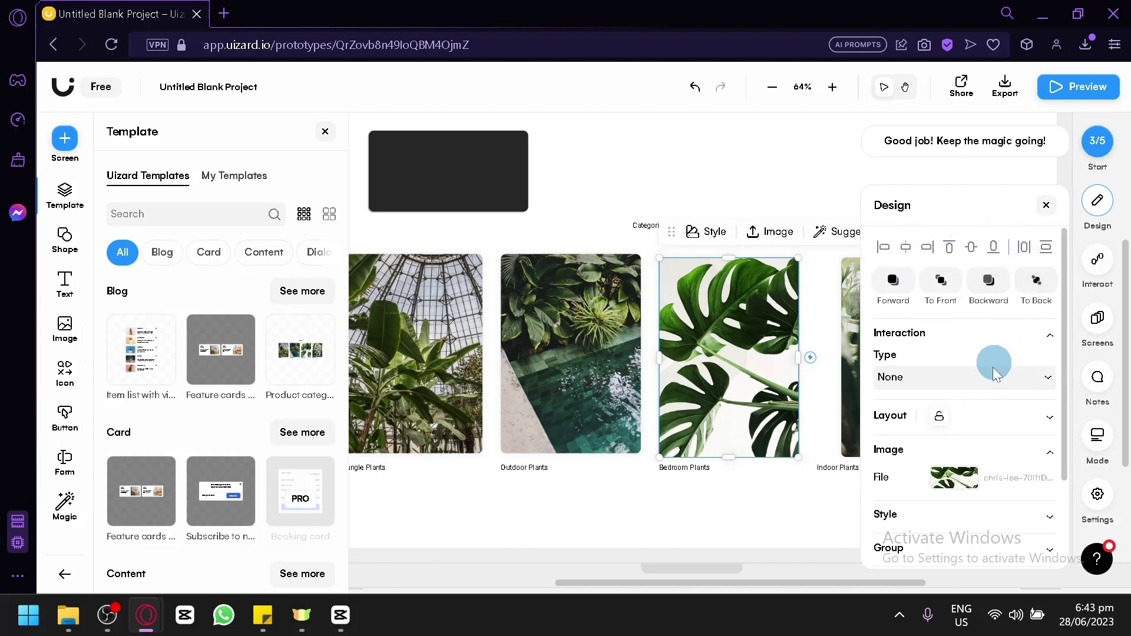
scroll(992, 368, "down", 2)
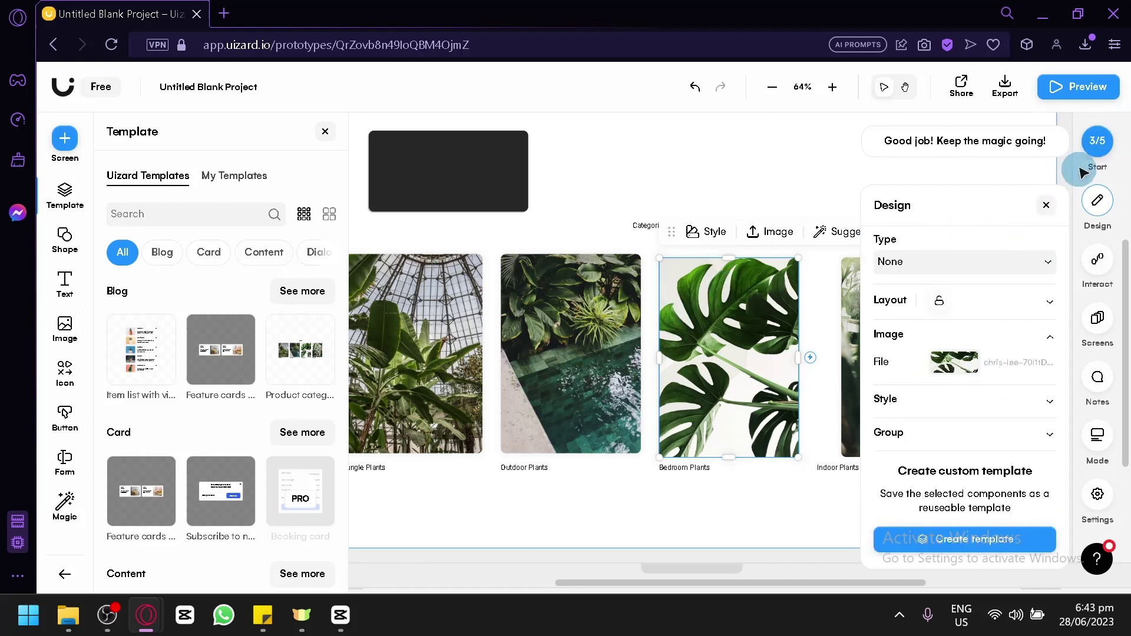
left_click(1049, 206)
Replace the Bedroom Plants caption with "asdasdawd" and close the template library.
left_click(678, 470)
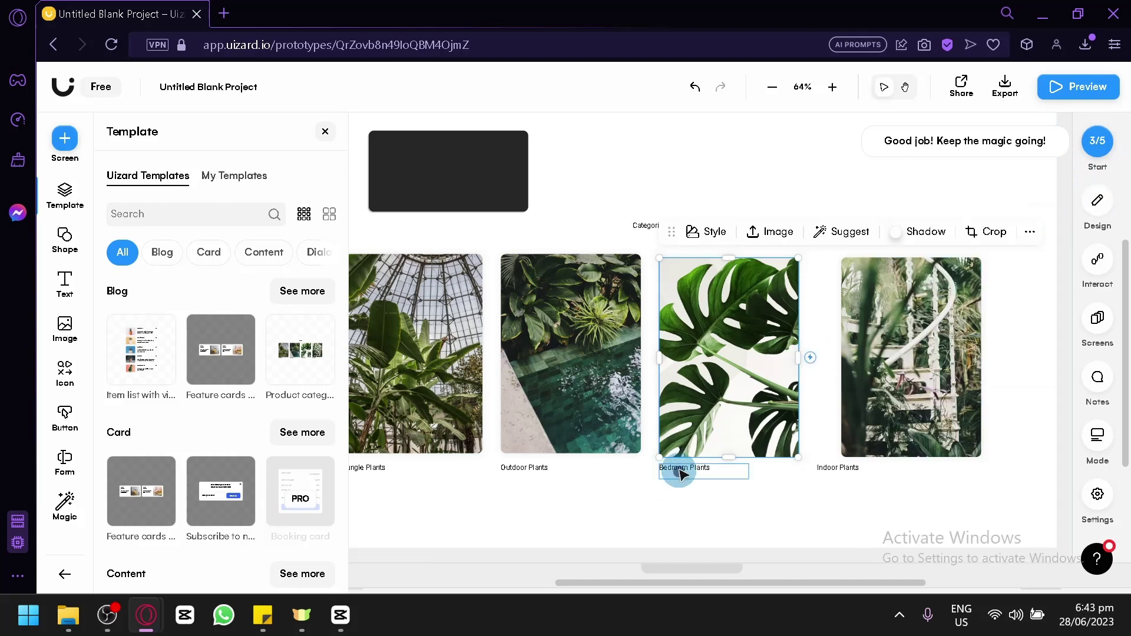
double_click(681, 471)
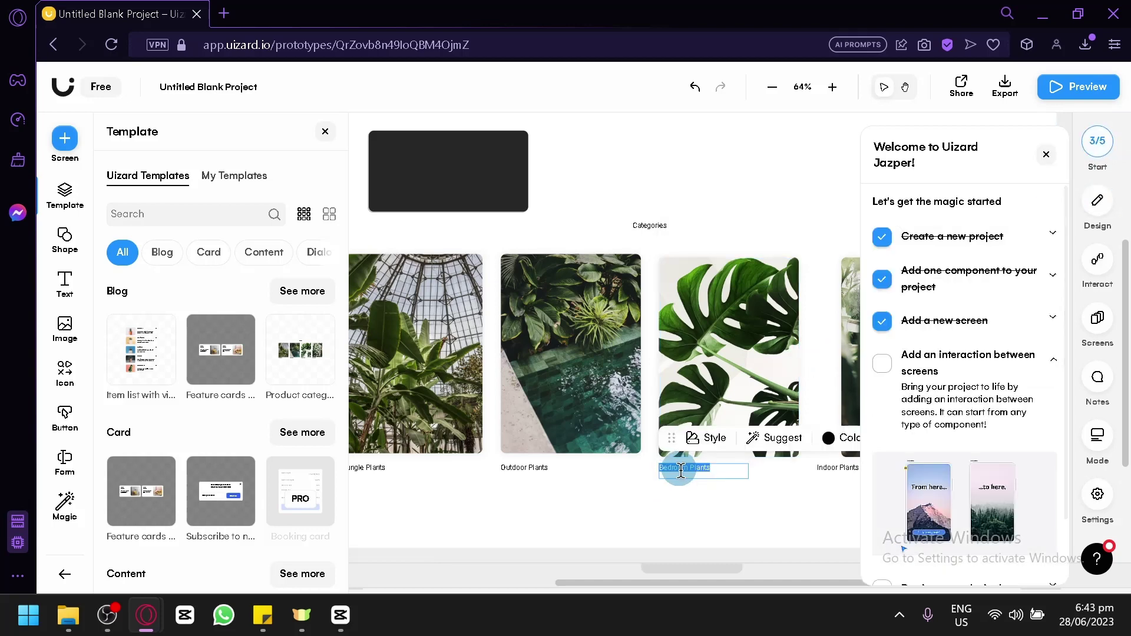
type("asdasdawd")
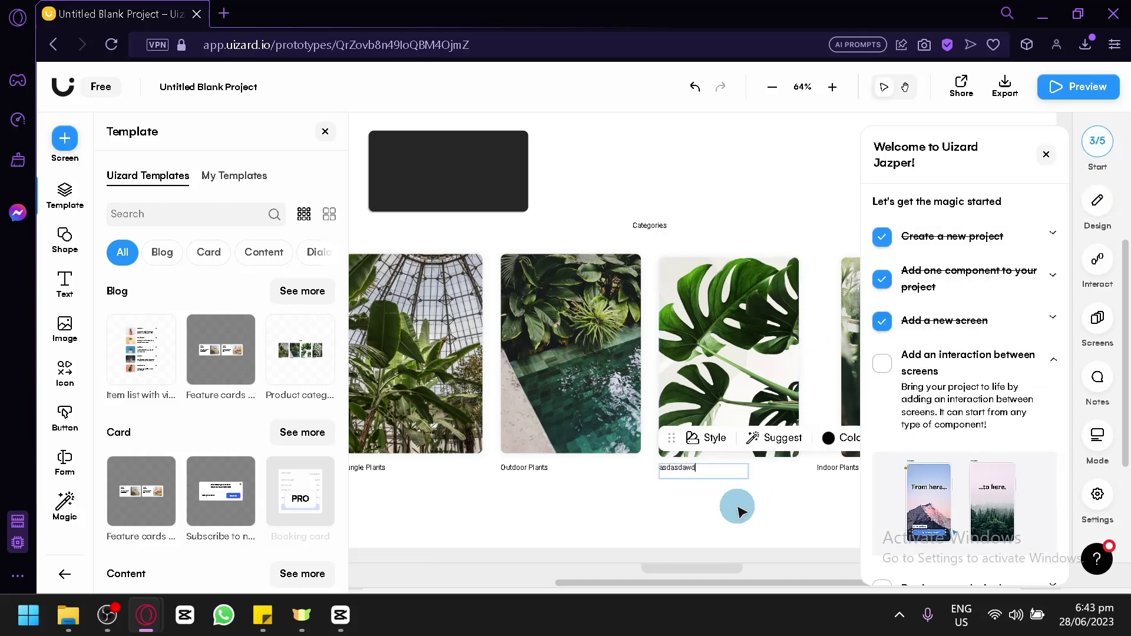
left_click(1046, 154)
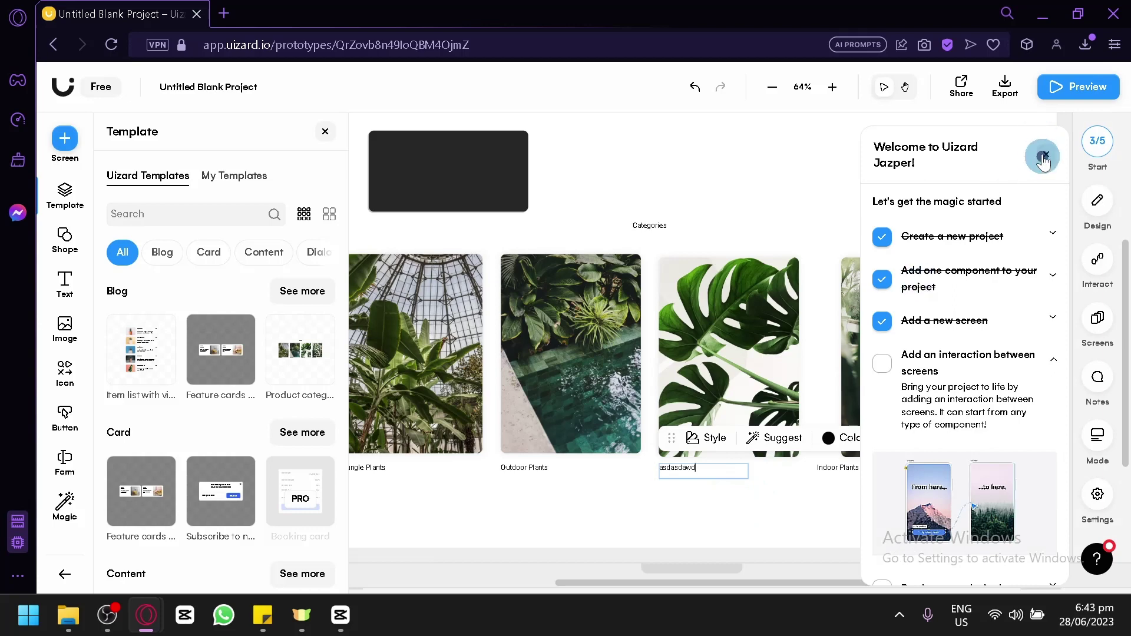
left_click(836, 487)
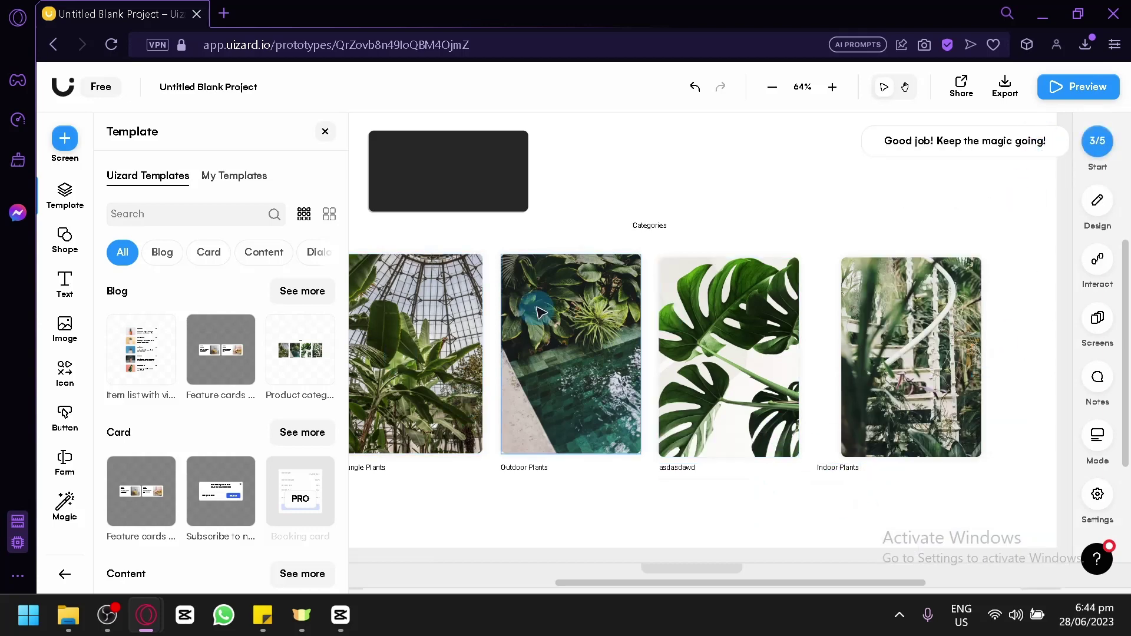
scroll(541, 313, "down", 3)
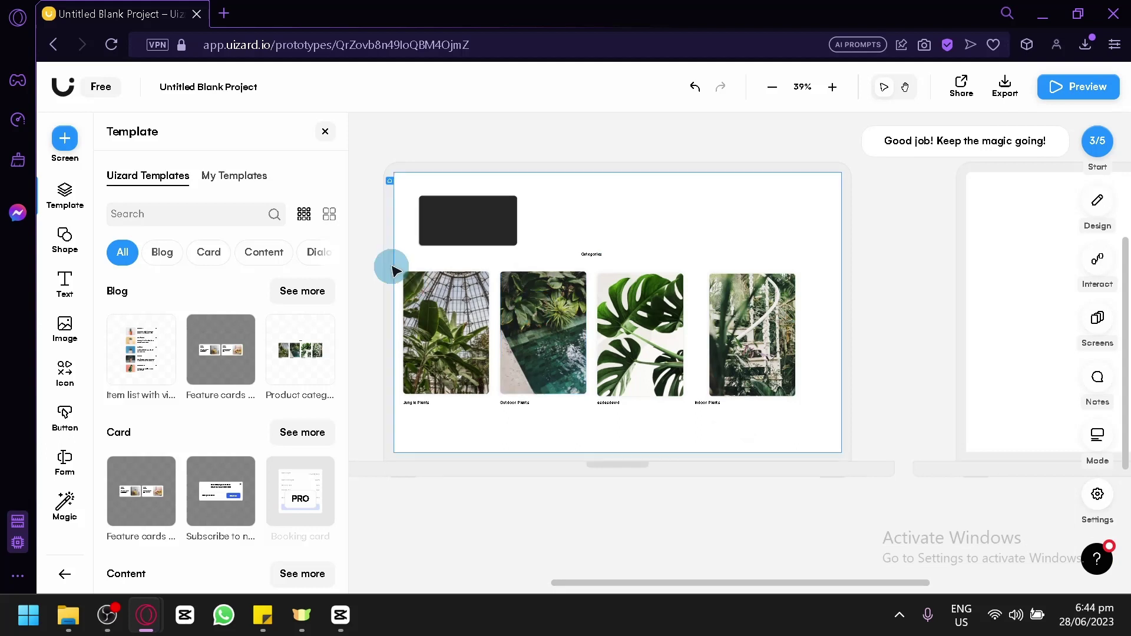
left_click(324, 136)
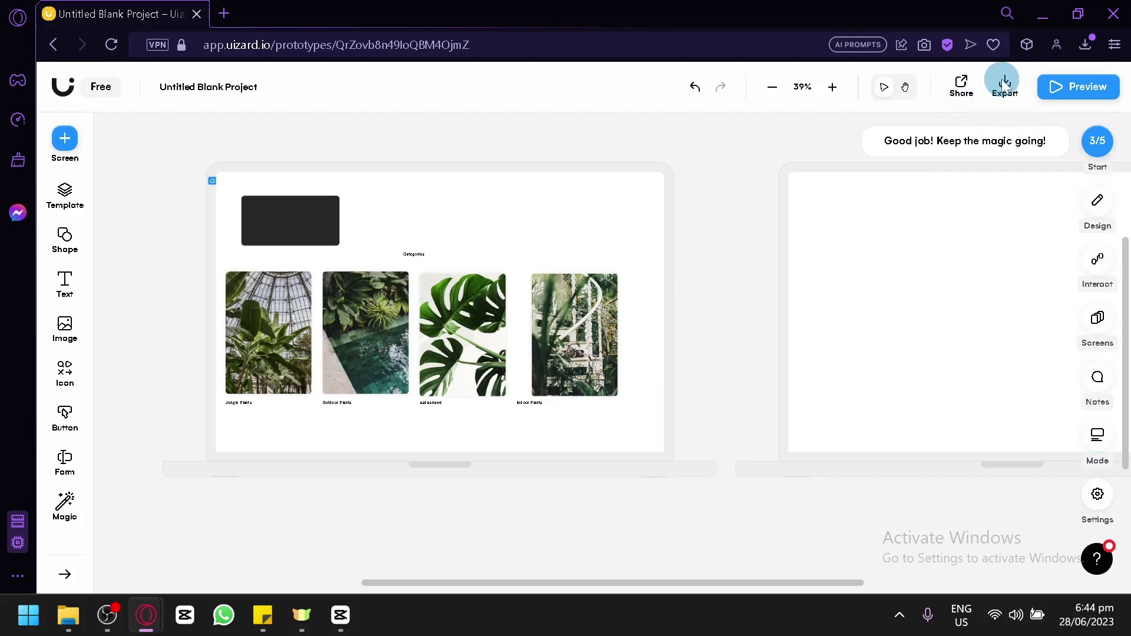
Review the export format options for the project and close them without exporting.
left_click(1005, 83)
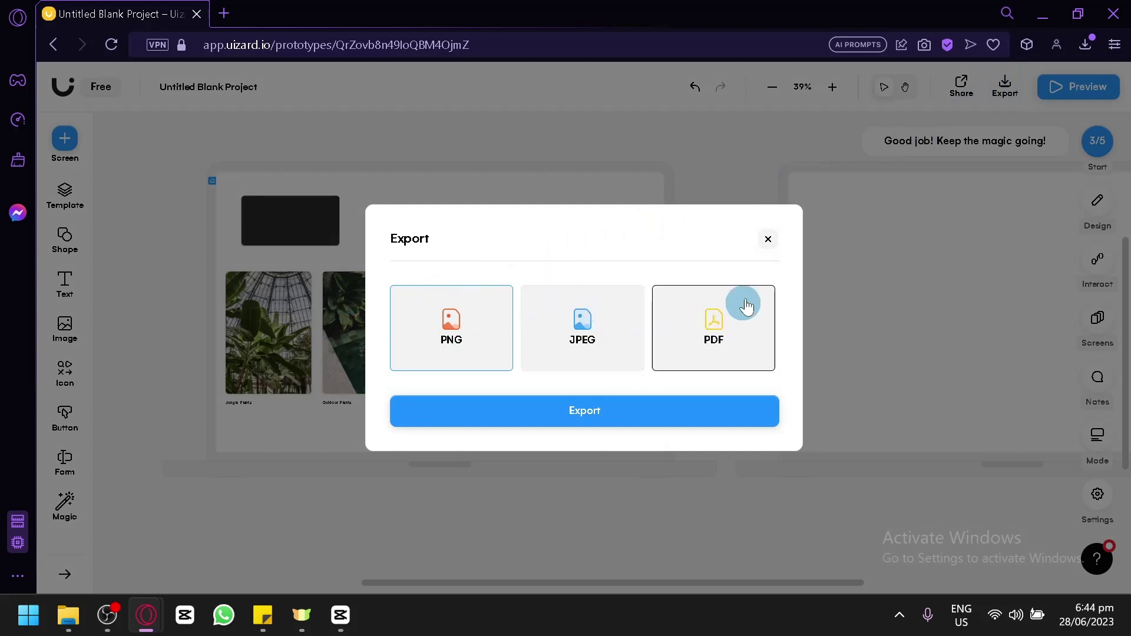
left_click(768, 240)
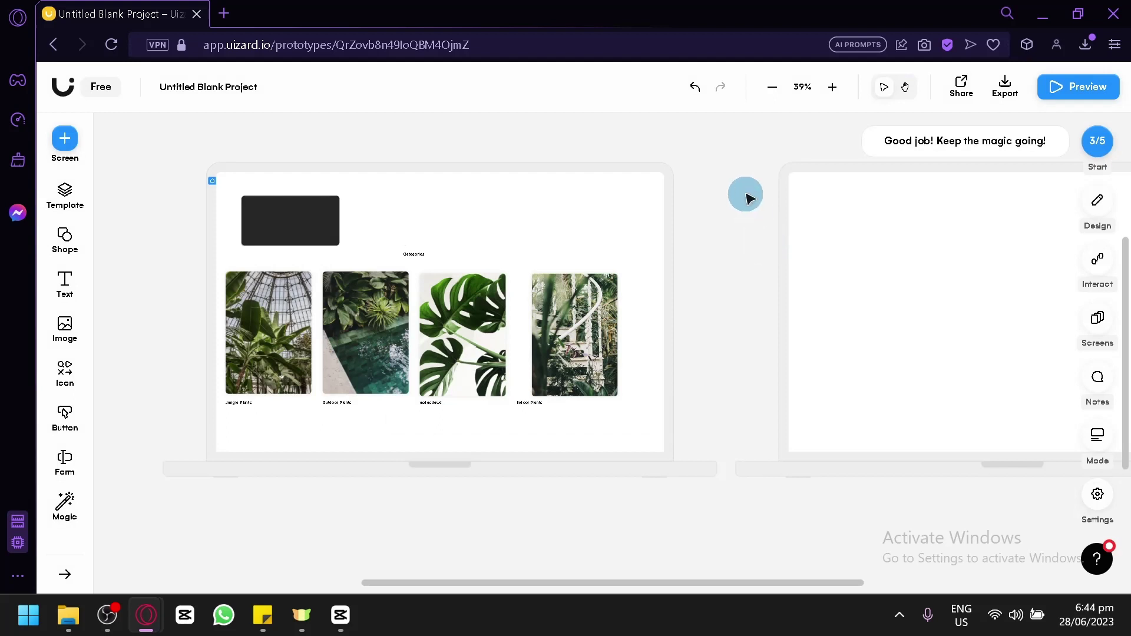
Preview the project in full screen, opting not to show the preview introduction again.
left_click(1056, 94)
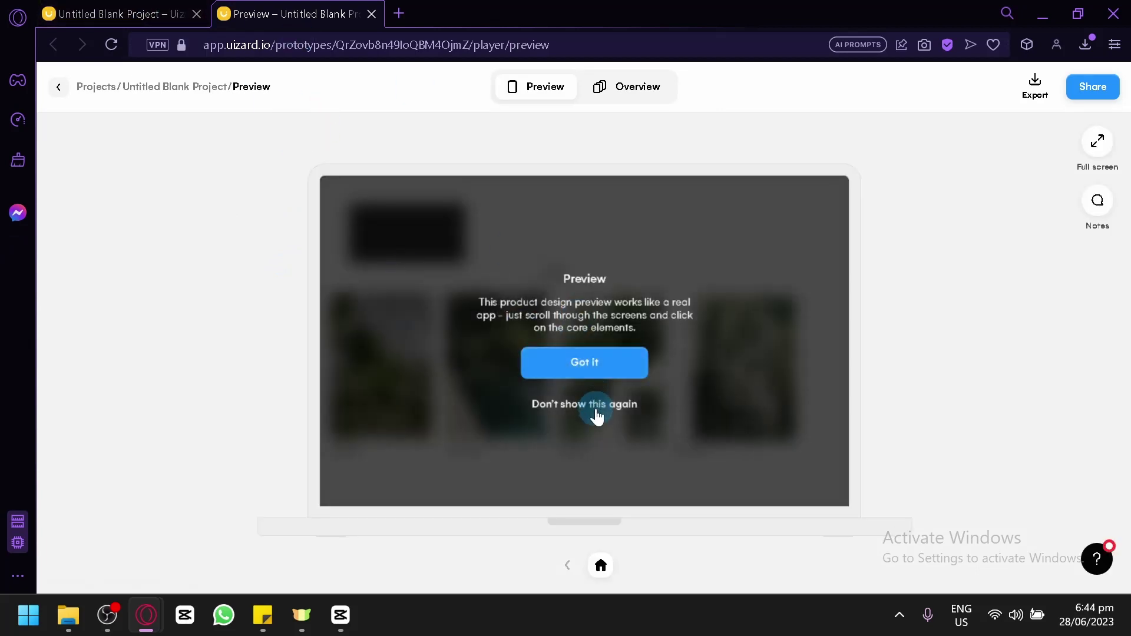
left_click(595, 405)
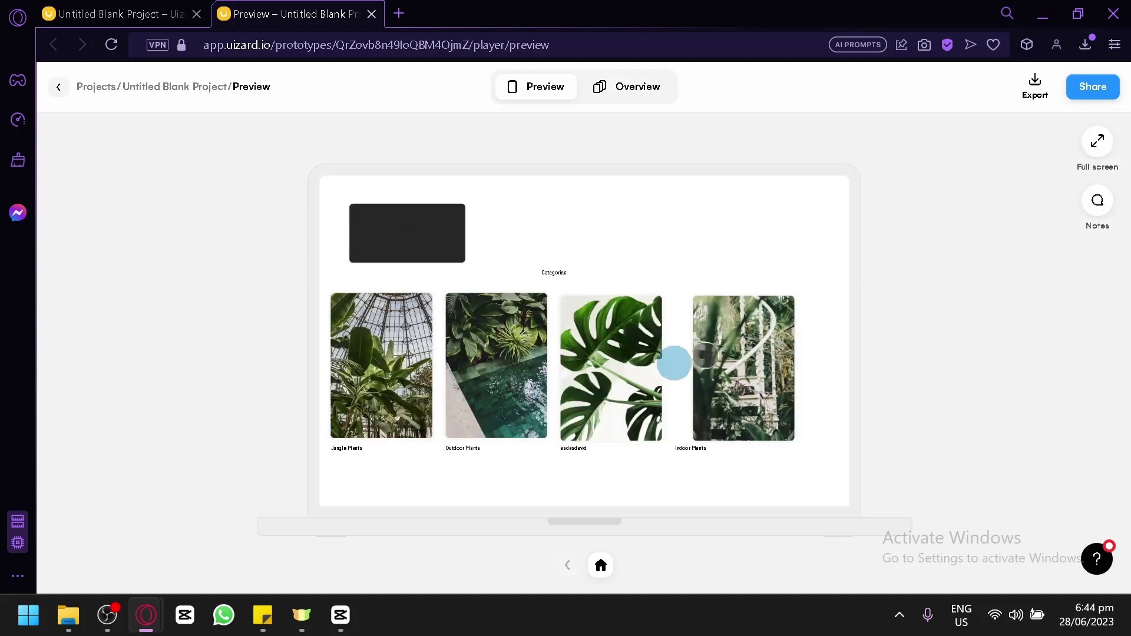
left_click(1100, 147)
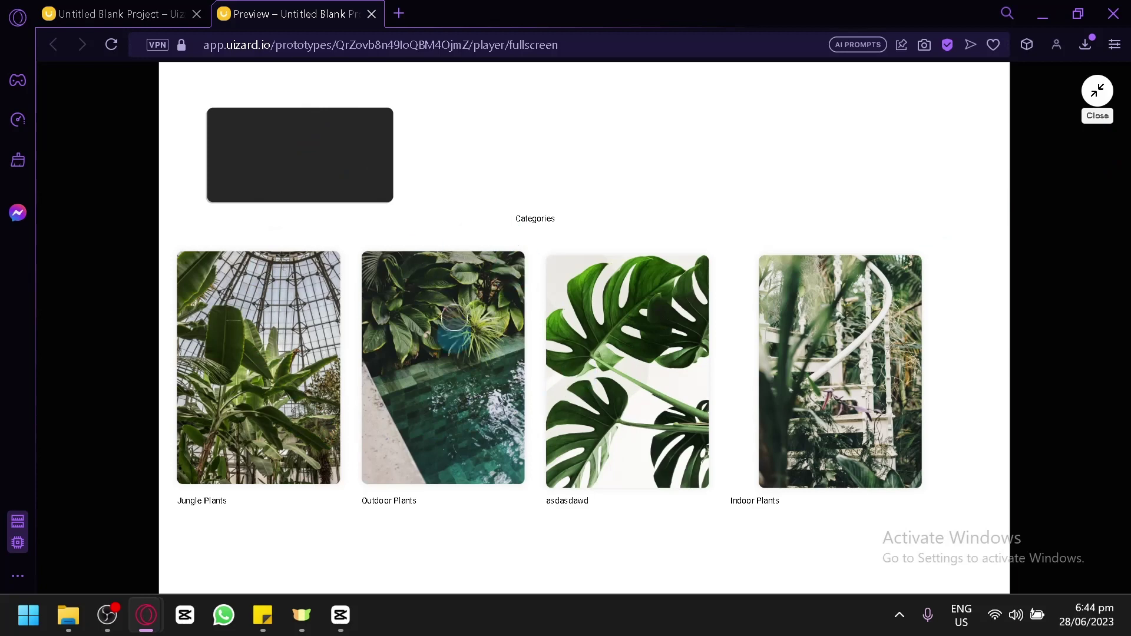
left_click(152, 12)
left_click(306, 10)
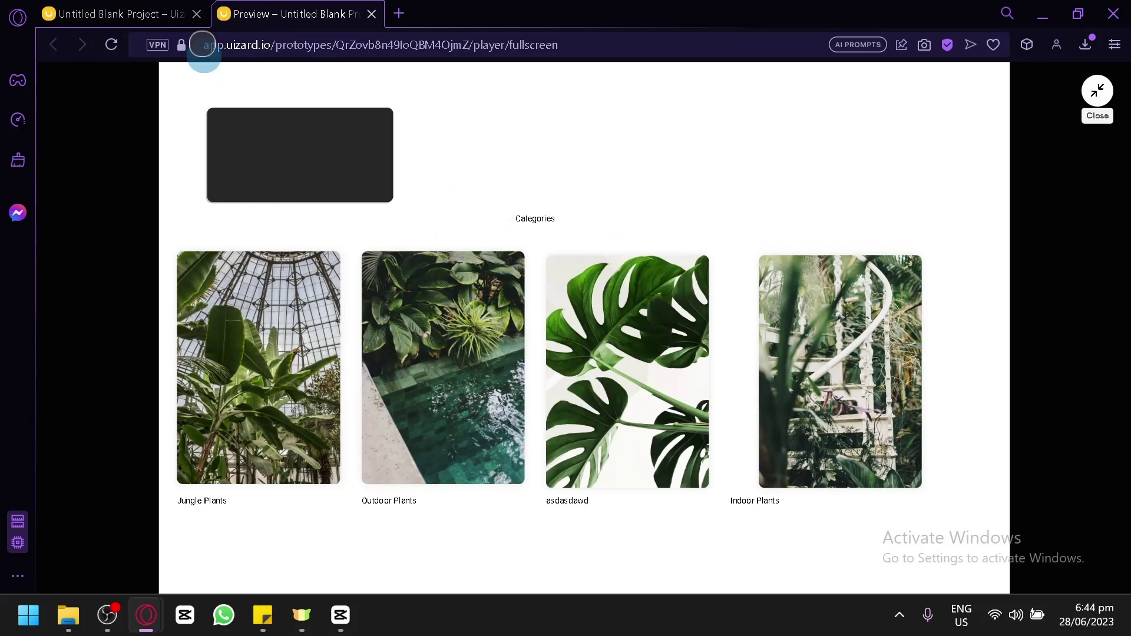
Switch back to the project editor and leave it for the Projects overview.
left_click(144, 13)
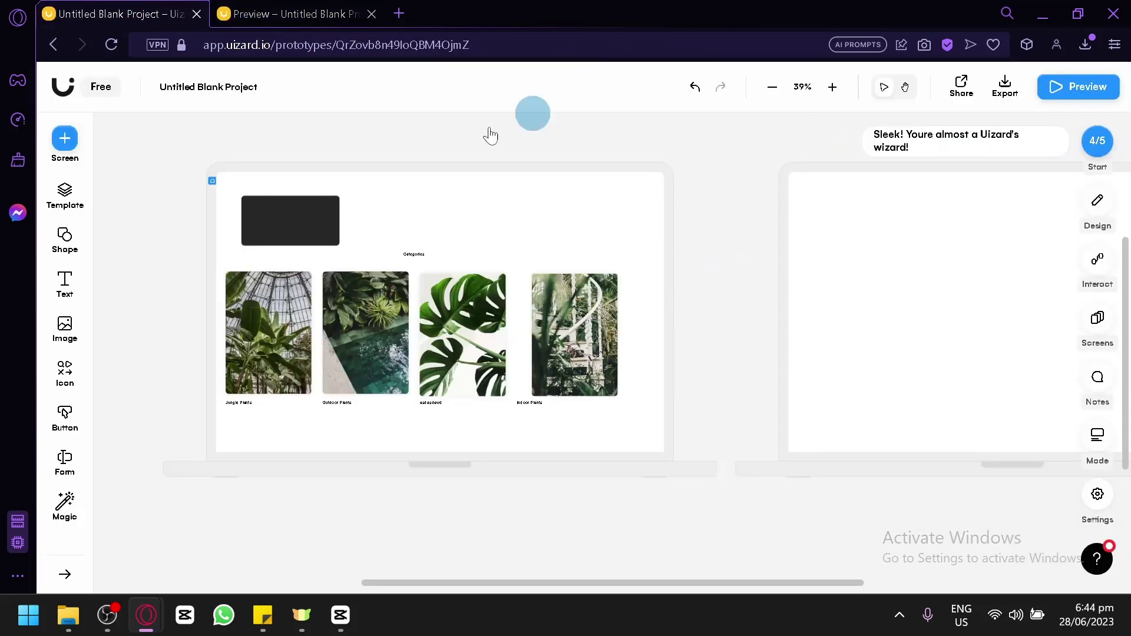
left_click(64, 88)
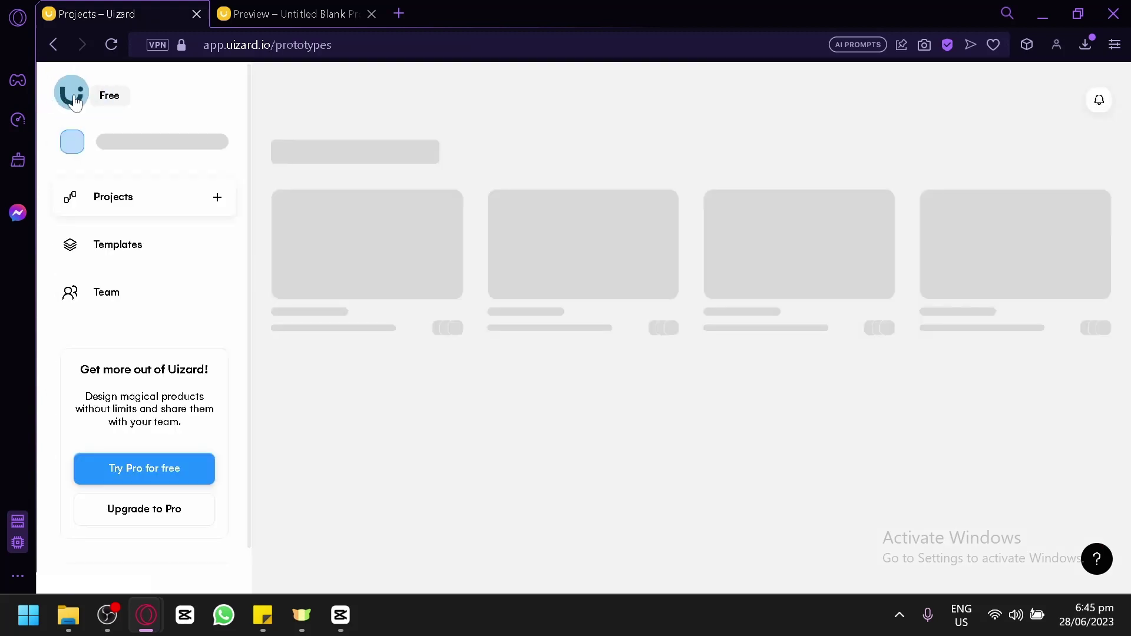